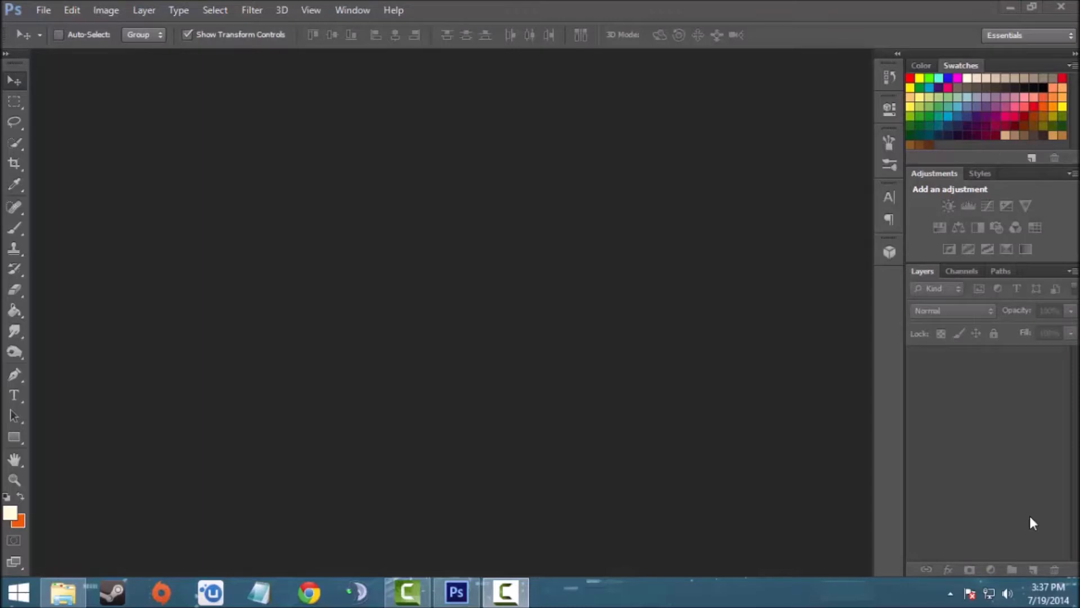
Create a new 1366×768 px, 72 ppi document with a cream background
left_click(33, 12)
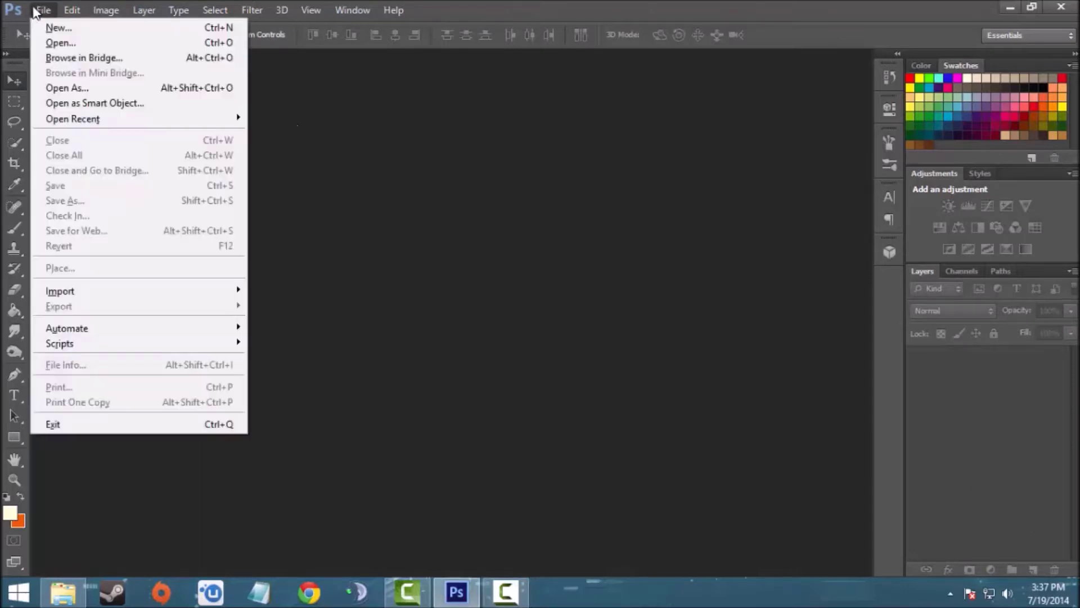
left_click(48, 29)
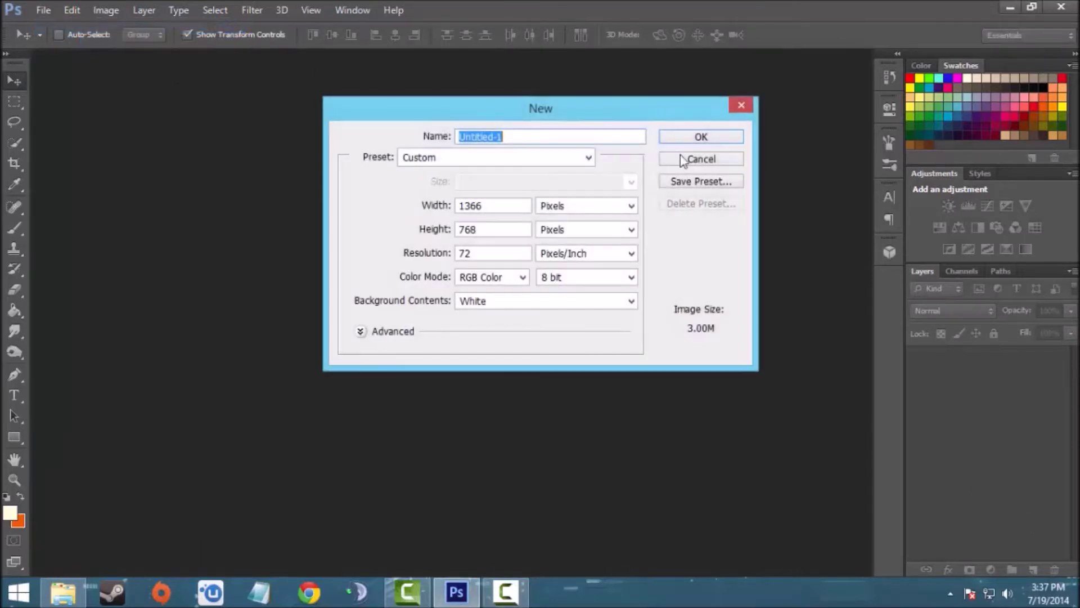
left_click(722, 141)
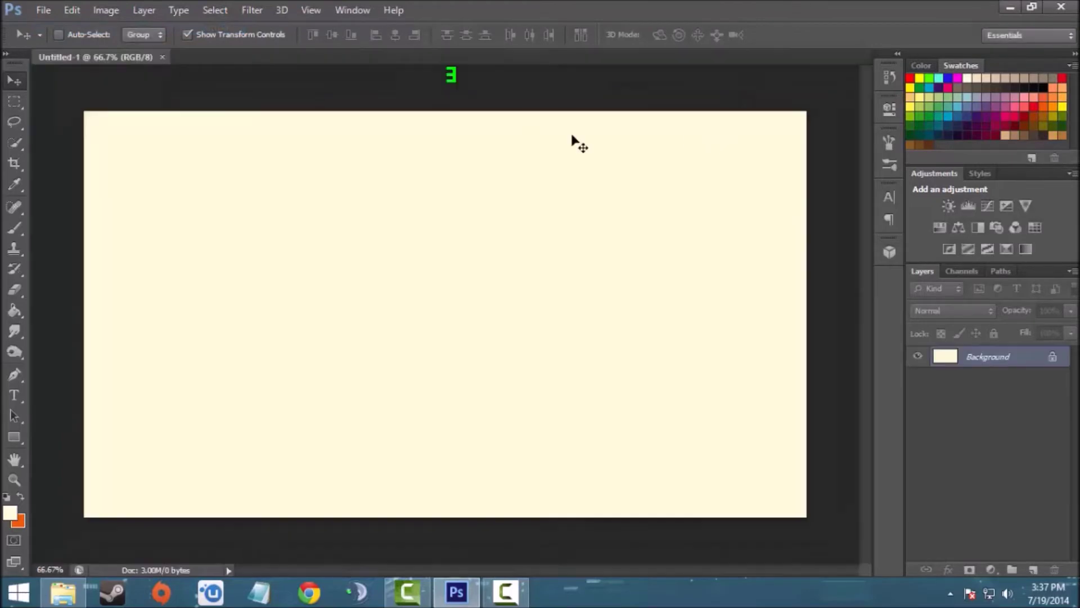
left_click(13, 480)
Fit the canvas on screen and add a radial Gradient Fill layer
right_click(220, 284)
left_click(253, 291)
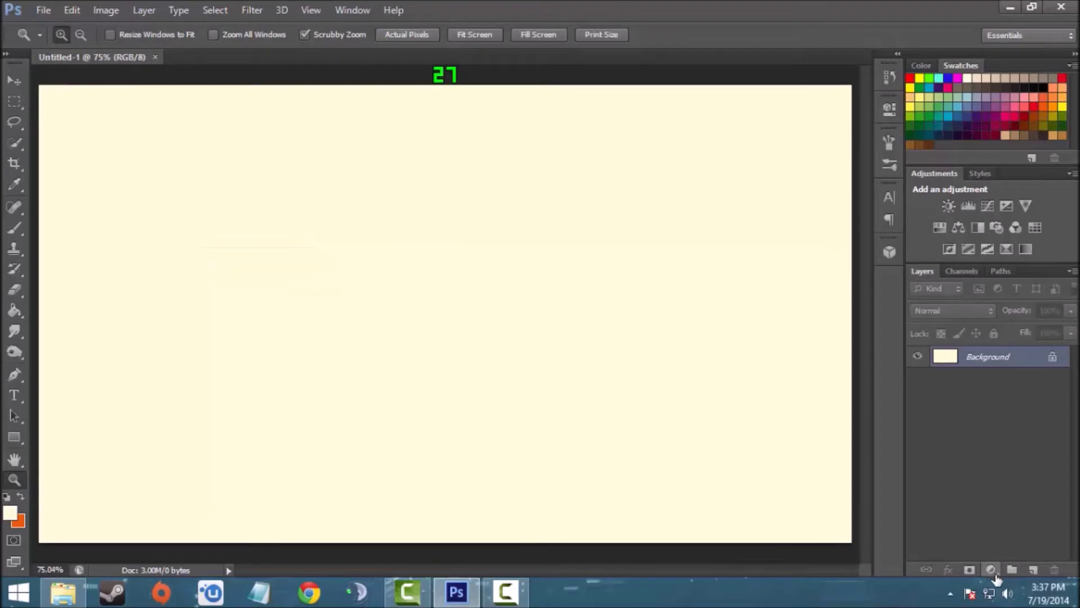
left_click(994, 573)
left_click(993, 250)
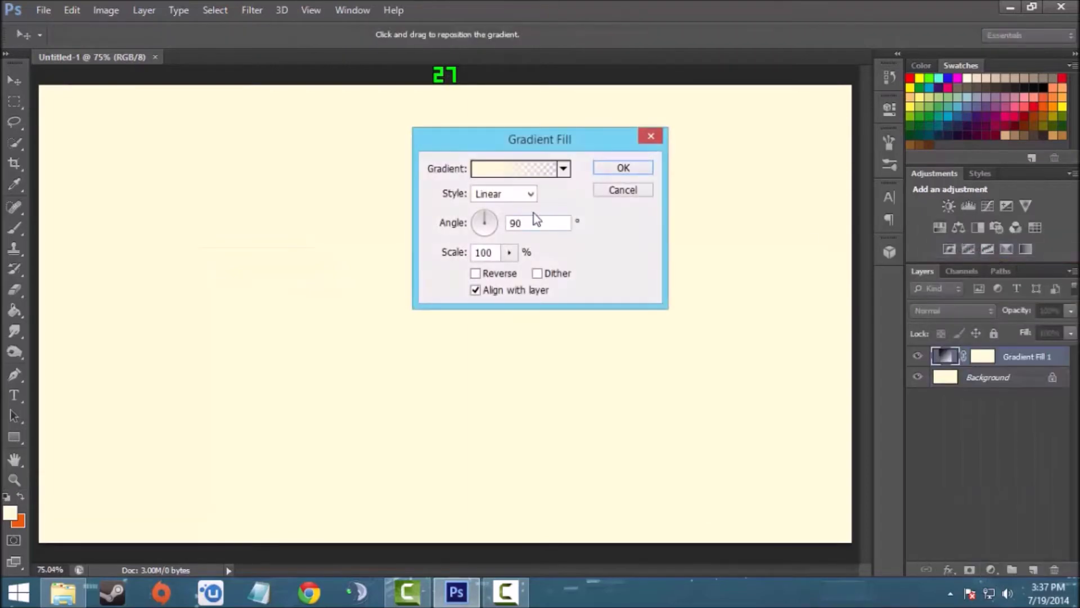
left_click(529, 194)
left_click(509, 222)
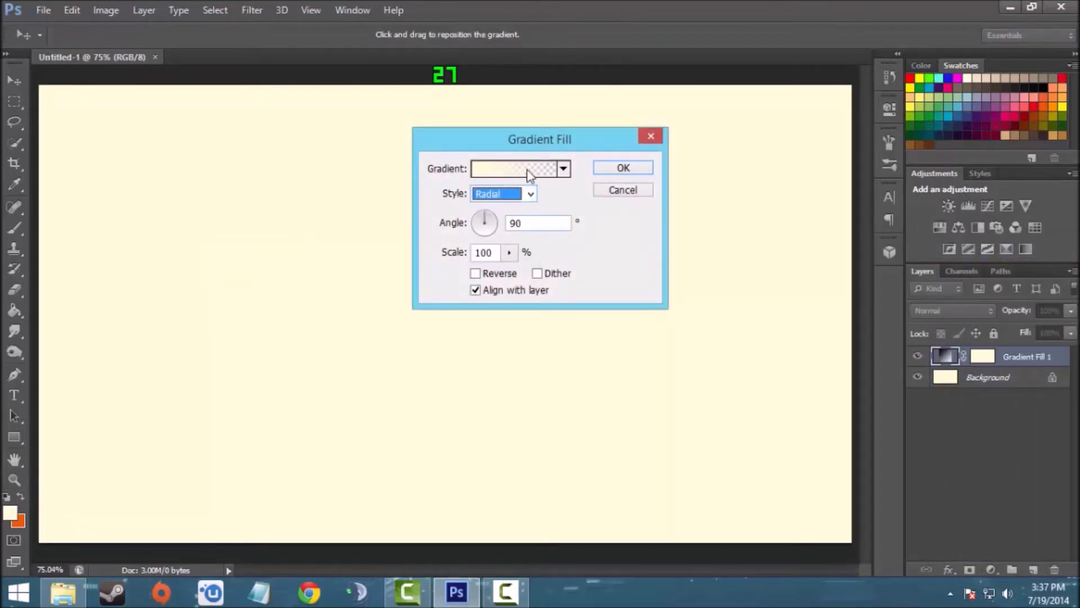
Make the gradient's right stop black and enlarge its scale to about 931%
left_click(529, 170)
left_click(845, 365)
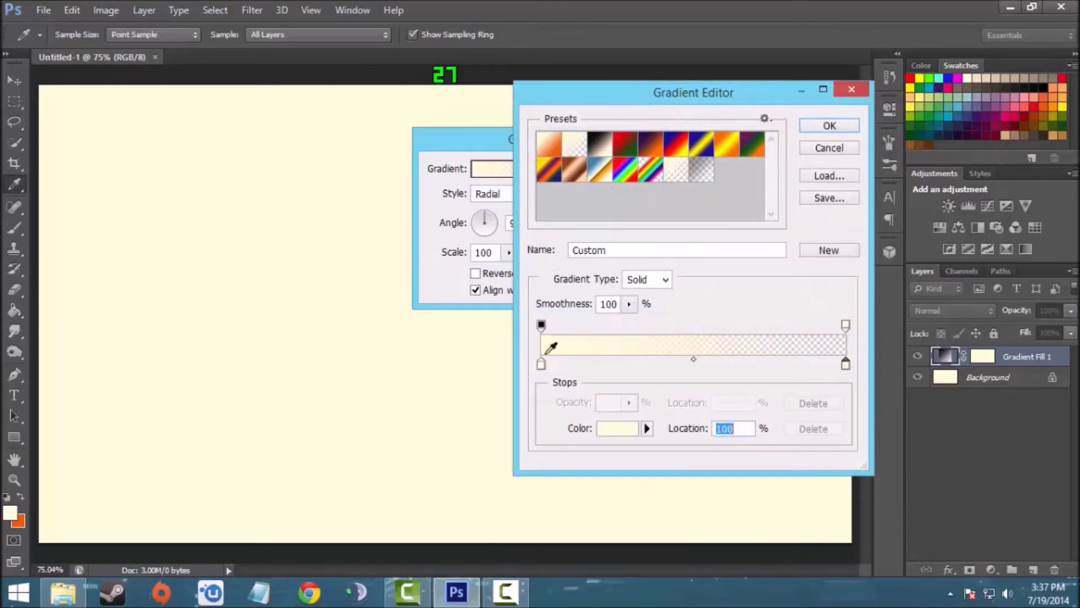
left_click(619, 429)
left_click(802, 457)
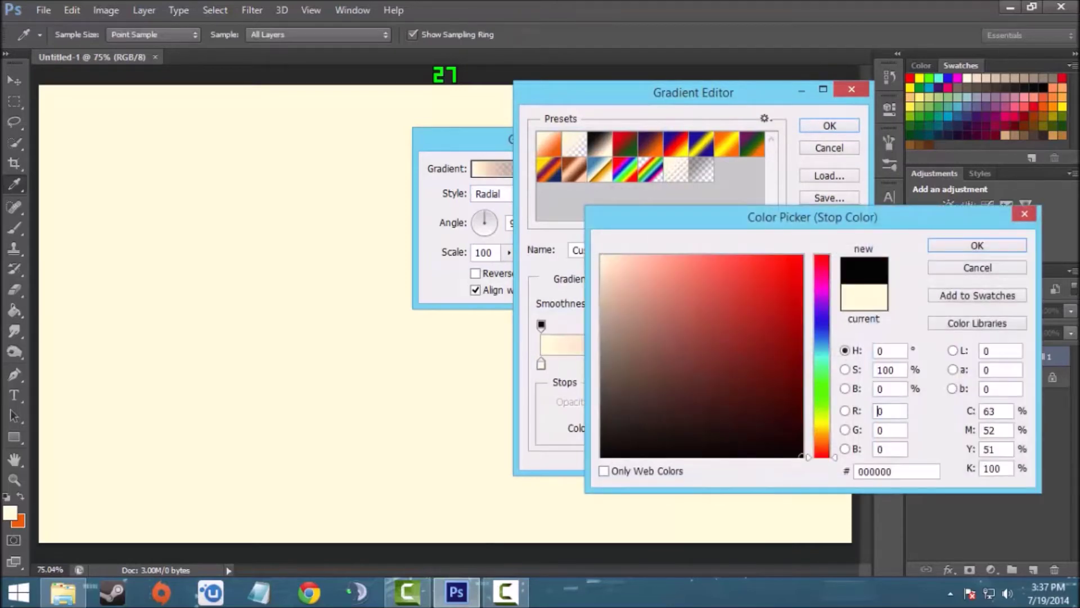
left_click(978, 248)
left_click(841, 128)
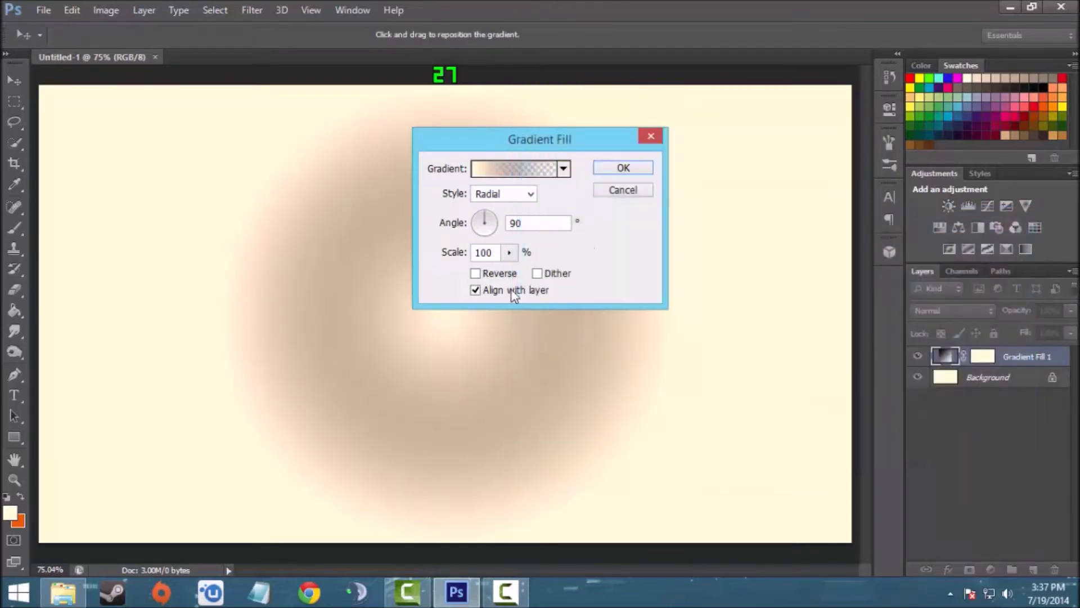
left_click(505, 253)
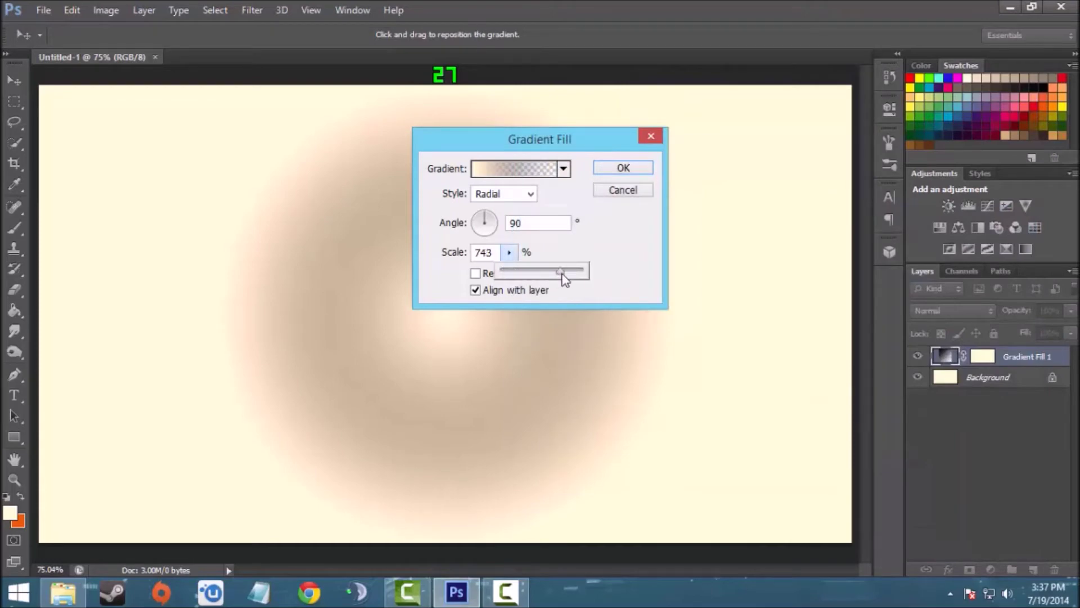
left_click_drag(567, 278, 573, 280)
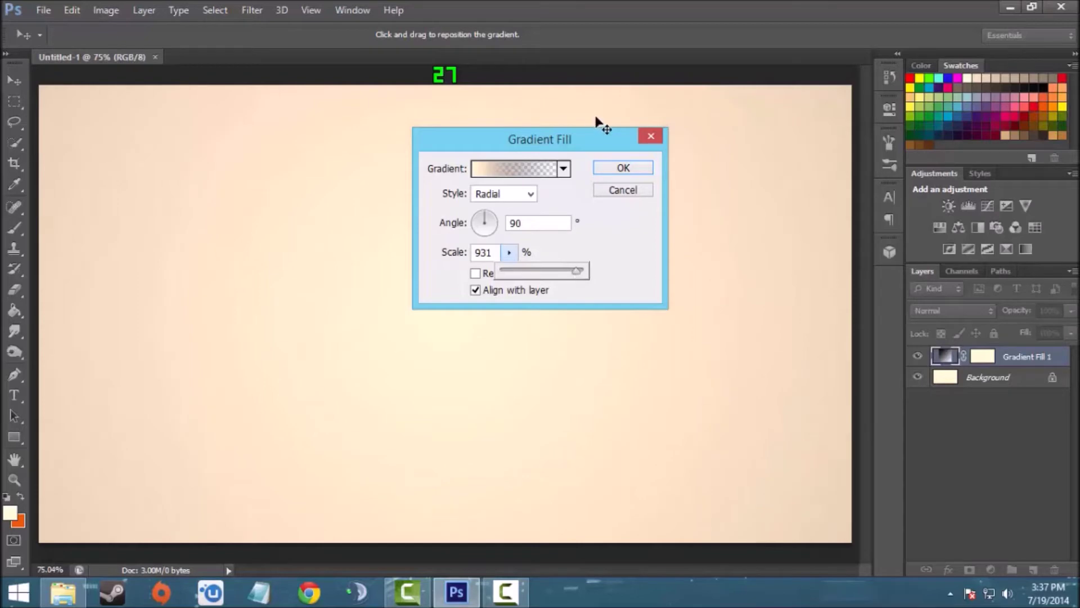
left_click(631, 169)
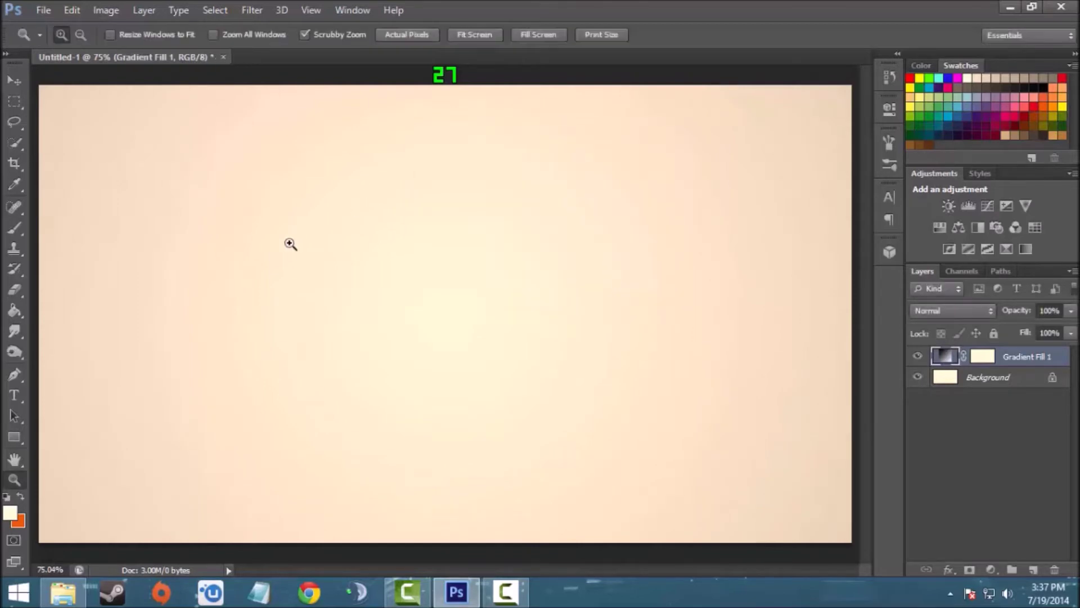
Type the blue word 'good' on the canvas and commit it
left_click(22, 392)
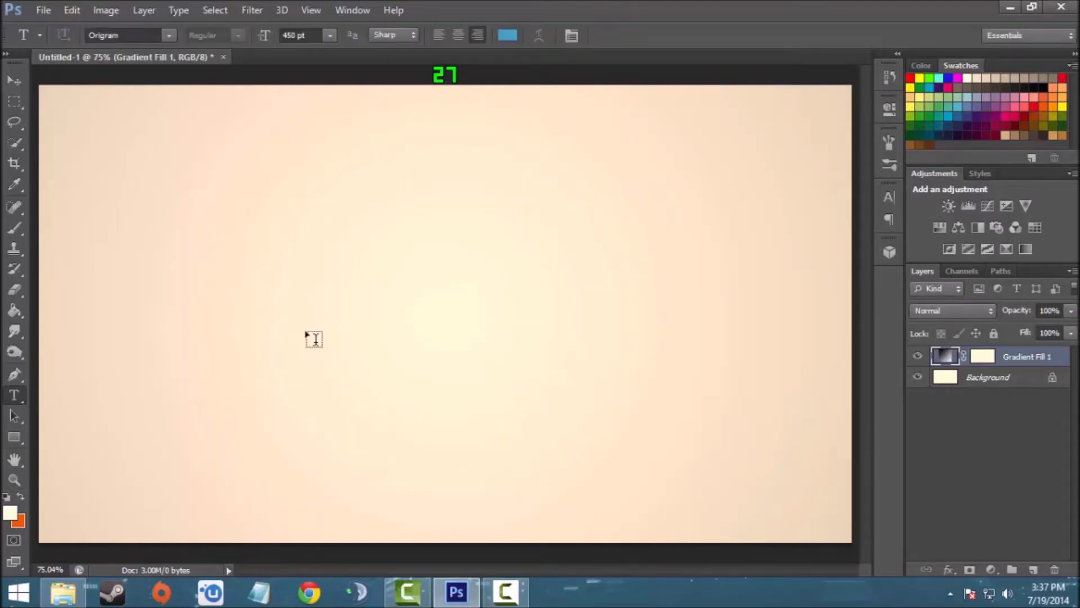
left_click(321, 335)
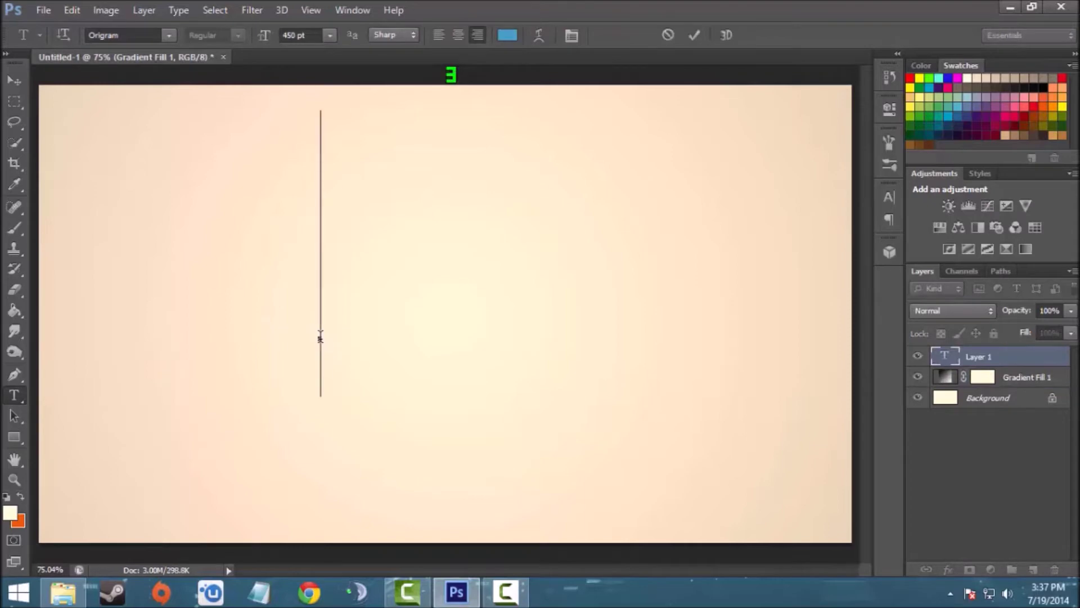
type("go")
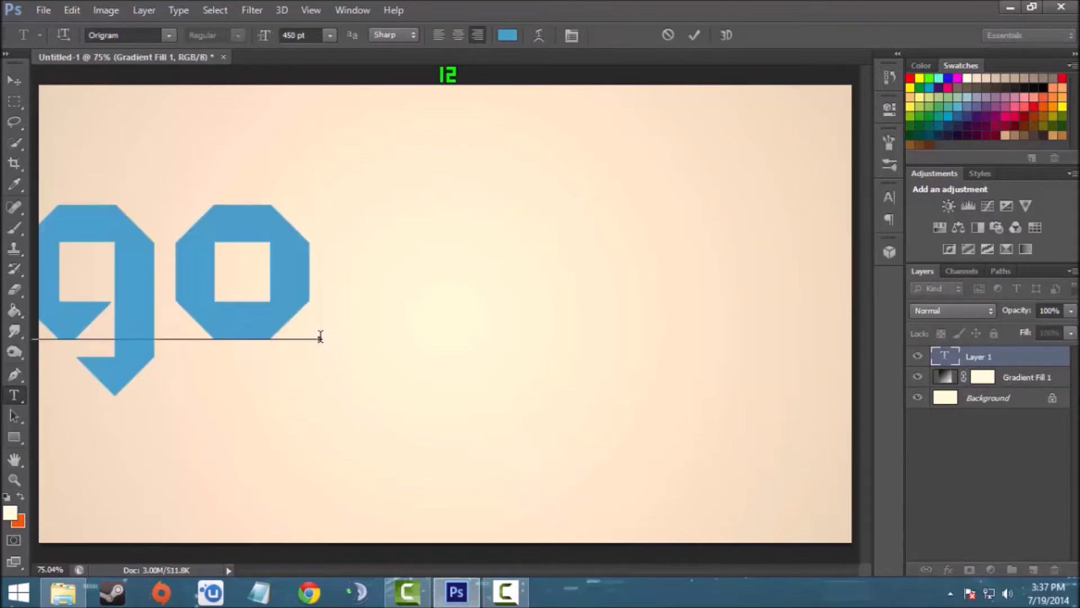
type("d")
key("ctrl+Return")
Move the 'good' text into the centre of the canvas
key("v")
left_click_drag(208, 275, 611, 318)
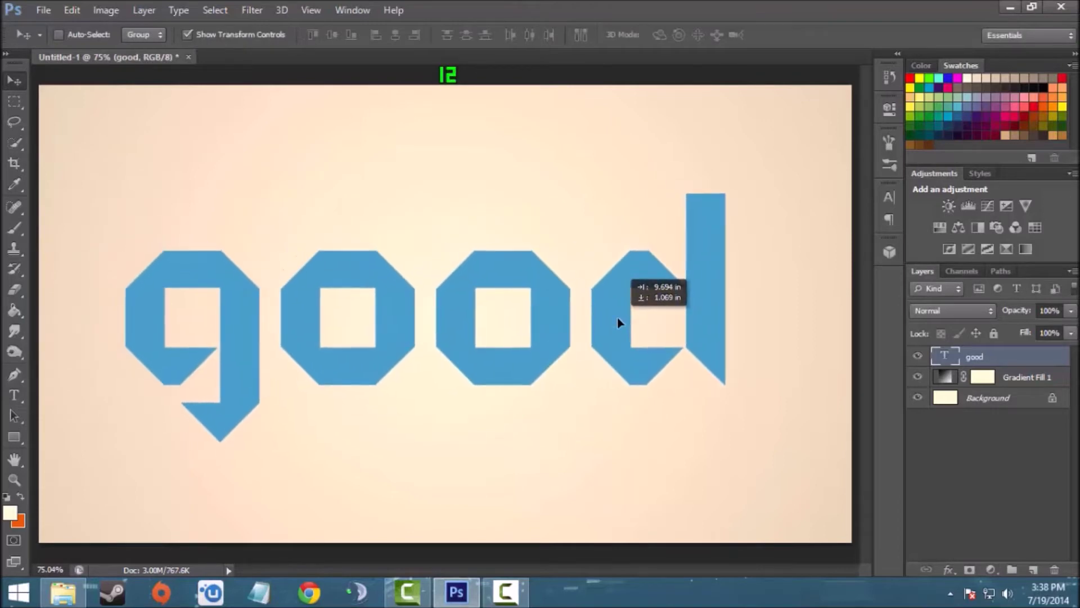
left_click_drag(611, 318, 624, 319)
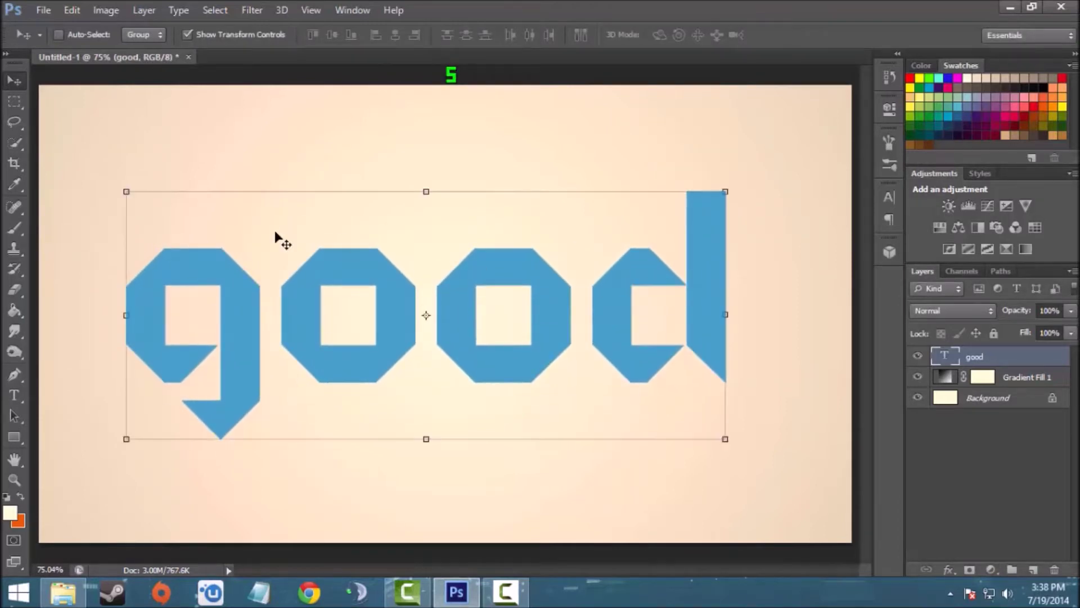
left_click(16, 103)
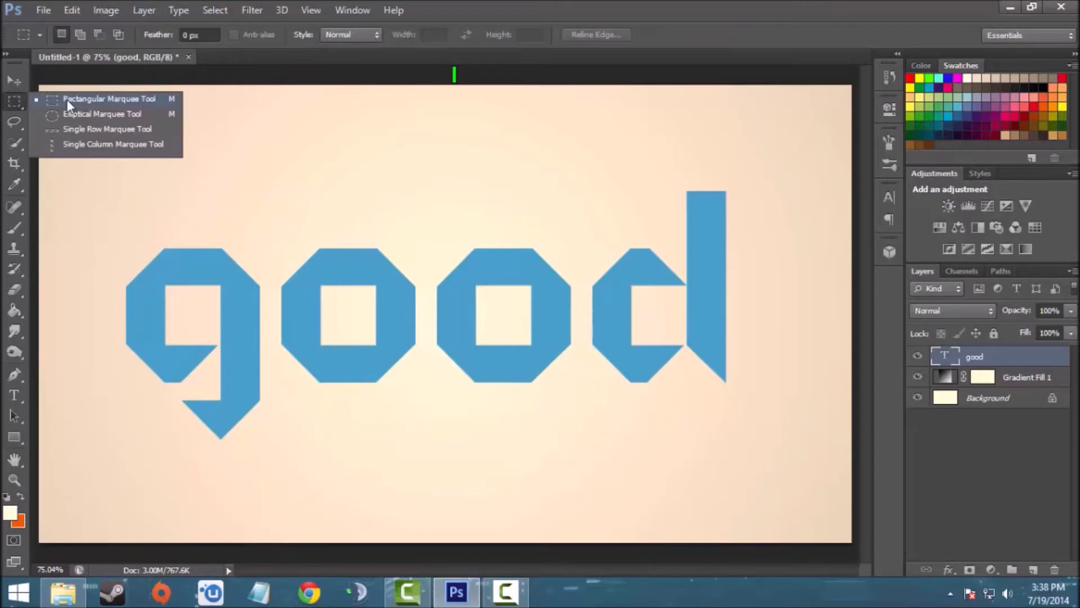
Rasterize the type and burn a rectangular patch at the lower left of the g
left_click(67, 103)
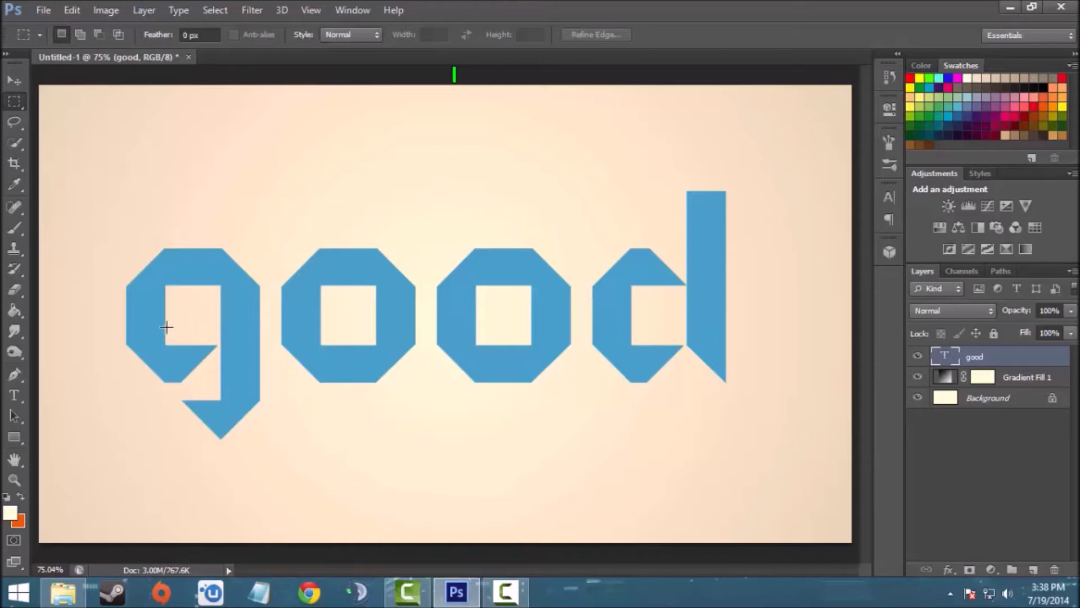
left_click_drag(165, 327, 219, 388)
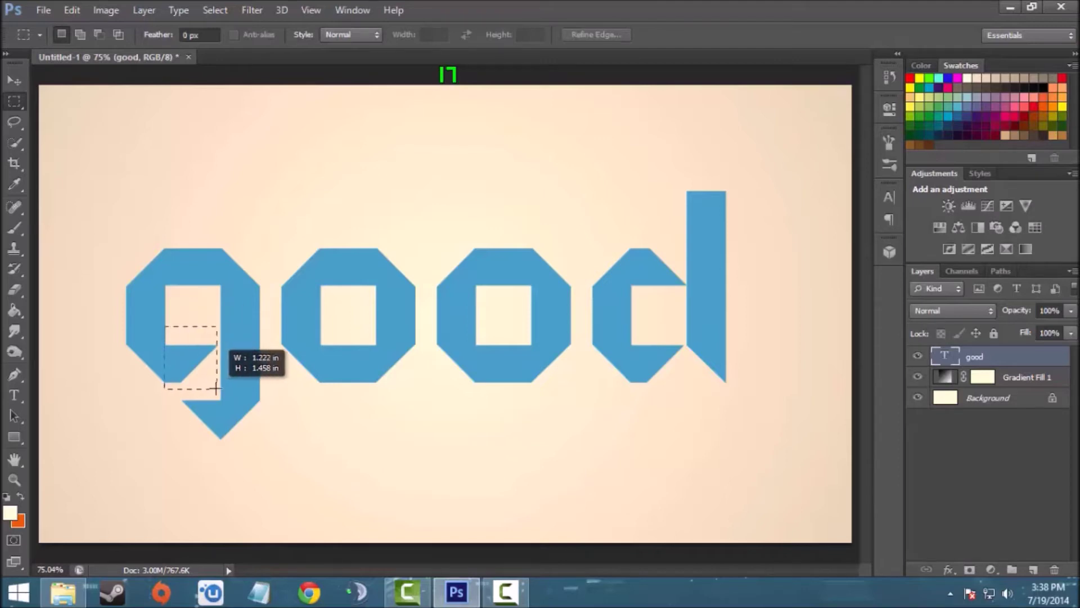
left_click(14, 351)
left_click(76, 372)
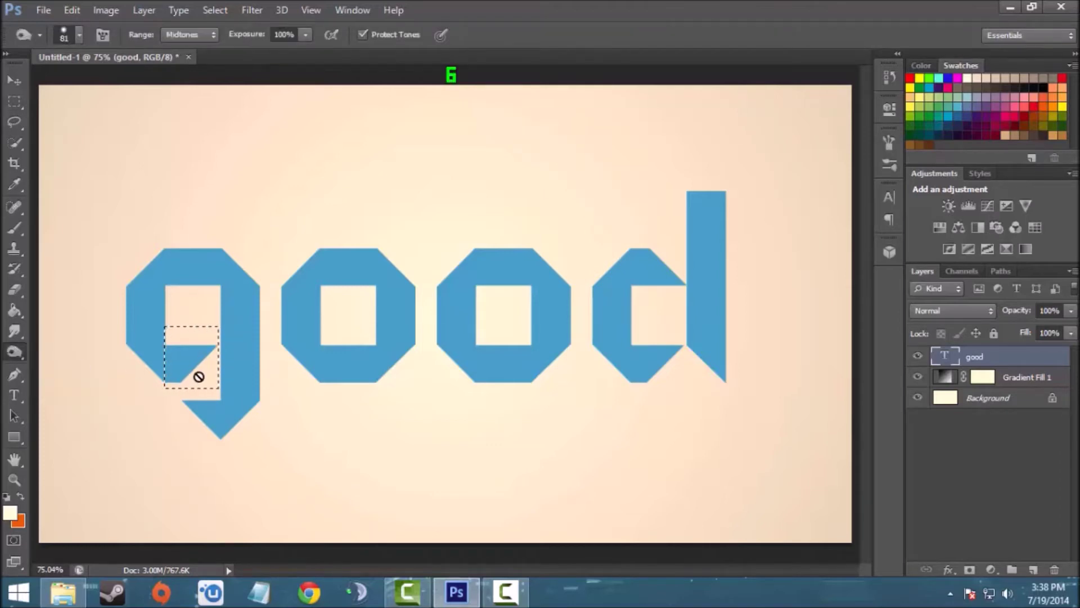
left_click(134, 334)
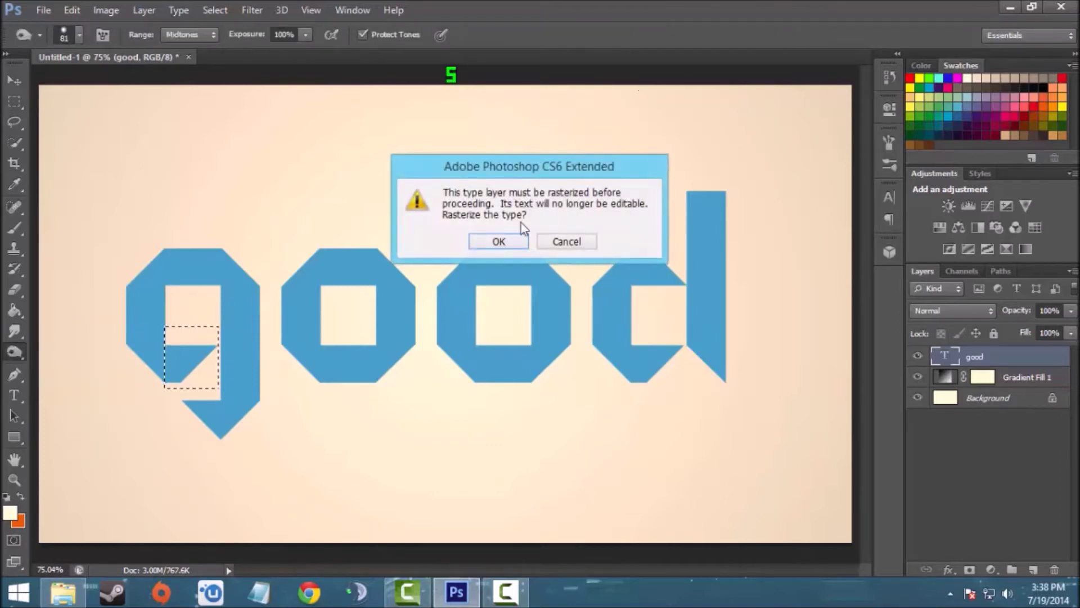
left_click(498, 241)
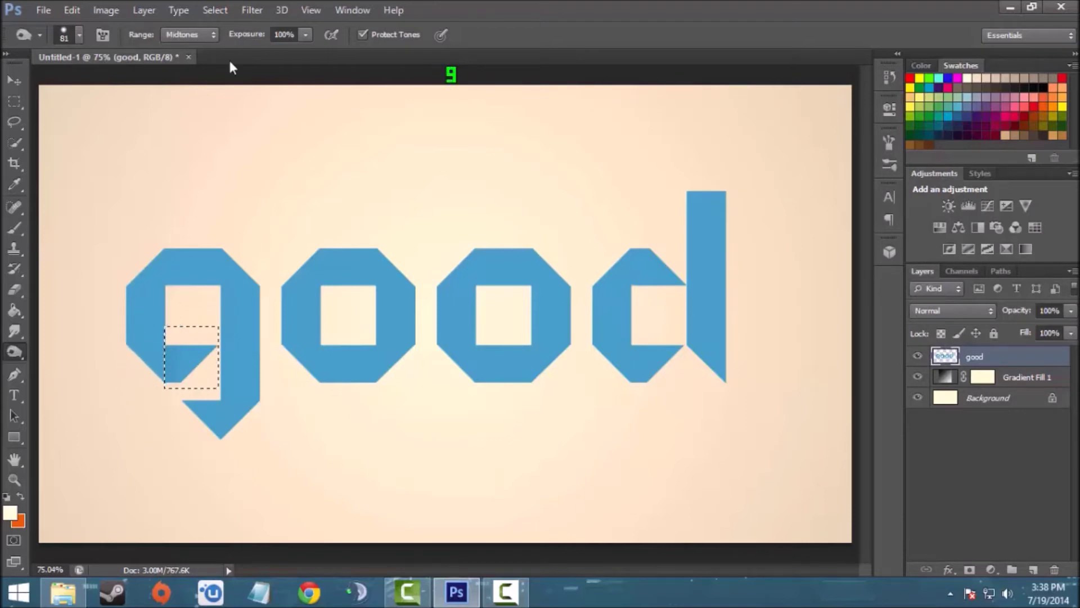
left_click(215, 9)
Dodge a rectangular patch over the upper-left and top of the g
left_click(236, 40)
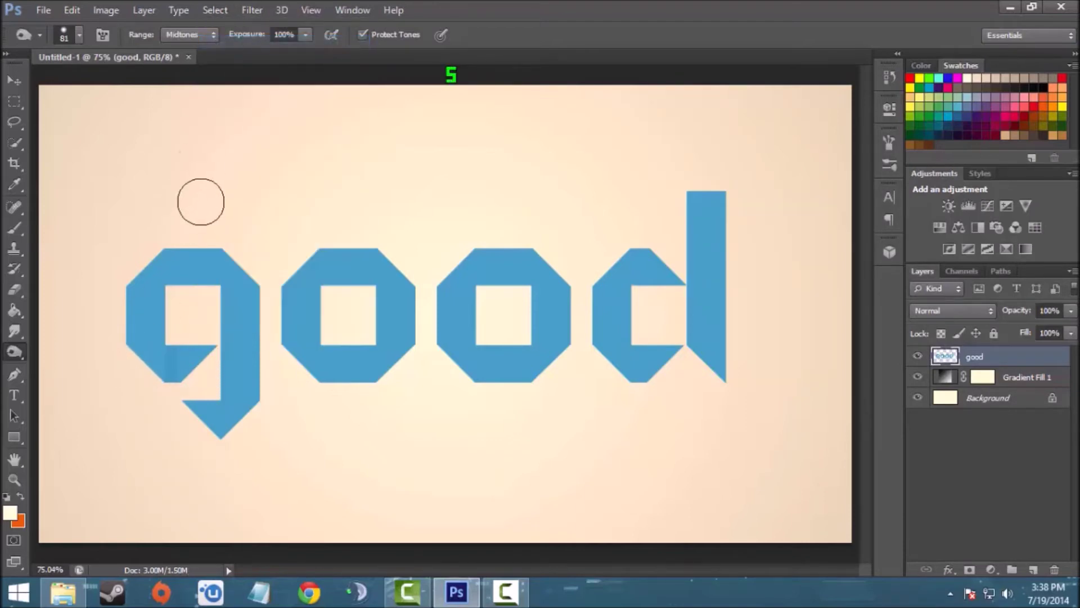
left_click(15, 102)
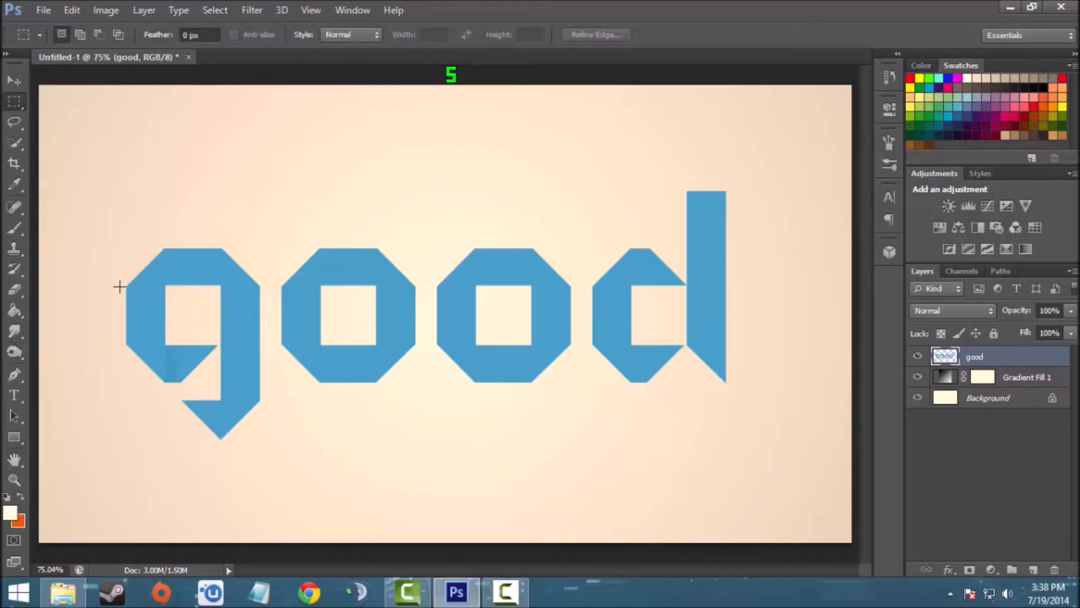
mouse_move(119, 286)
left_mouse_down()
mouse_move(172, 336)
mouse_move(188, 332)
left_mouse_up()
left_click(13, 354)
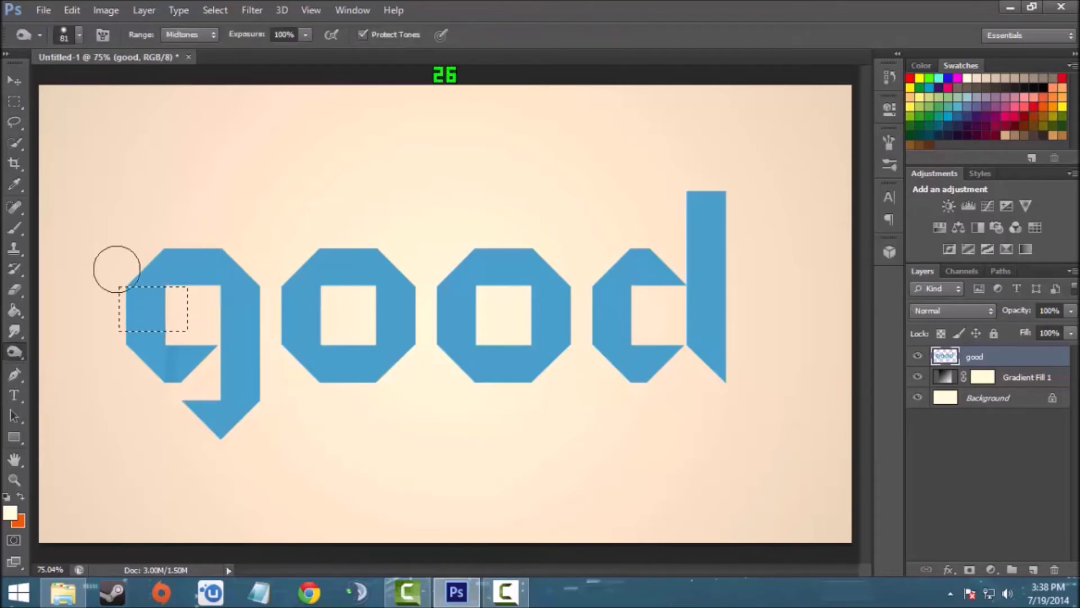
mouse_move(116, 267)
left_mouse_down()
mouse_move(207, 267)
mouse_move(203, 255)
mouse_move(125, 278)
mouse_move(212, 255)
mouse_move(102, 263)
mouse_move(150, 277)
mouse_move(193, 272)
mouse_move(110, 269)
mouse_move(265, 269)
left_mouse_up()
left_click_drag(139, 277, 229, 267)
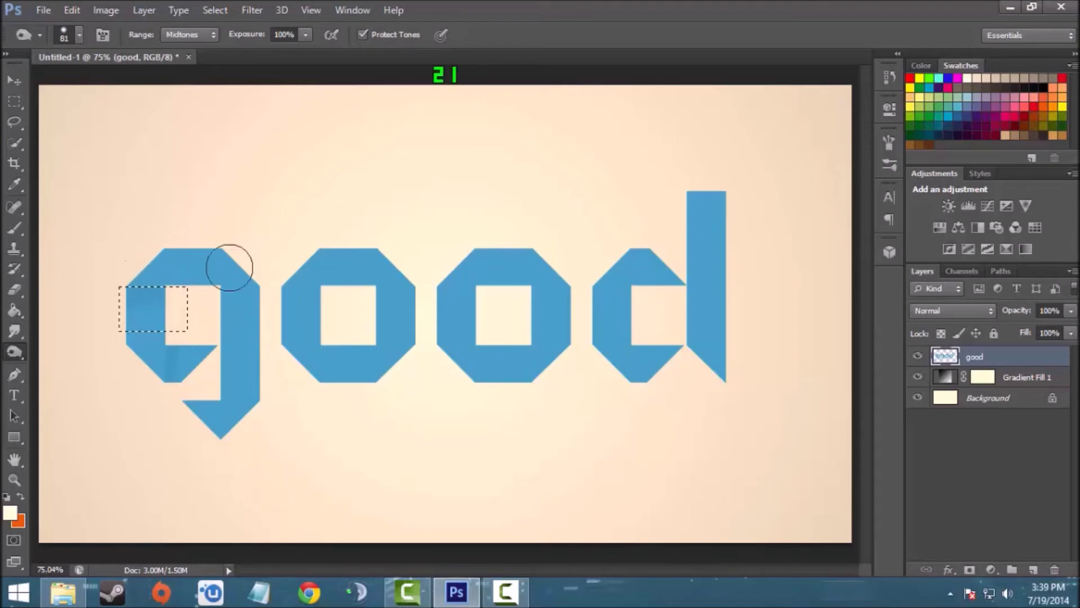
Dodge a rectangular patch over the top of the g's stem
left_click(216, 9)
left_click(228, 43)
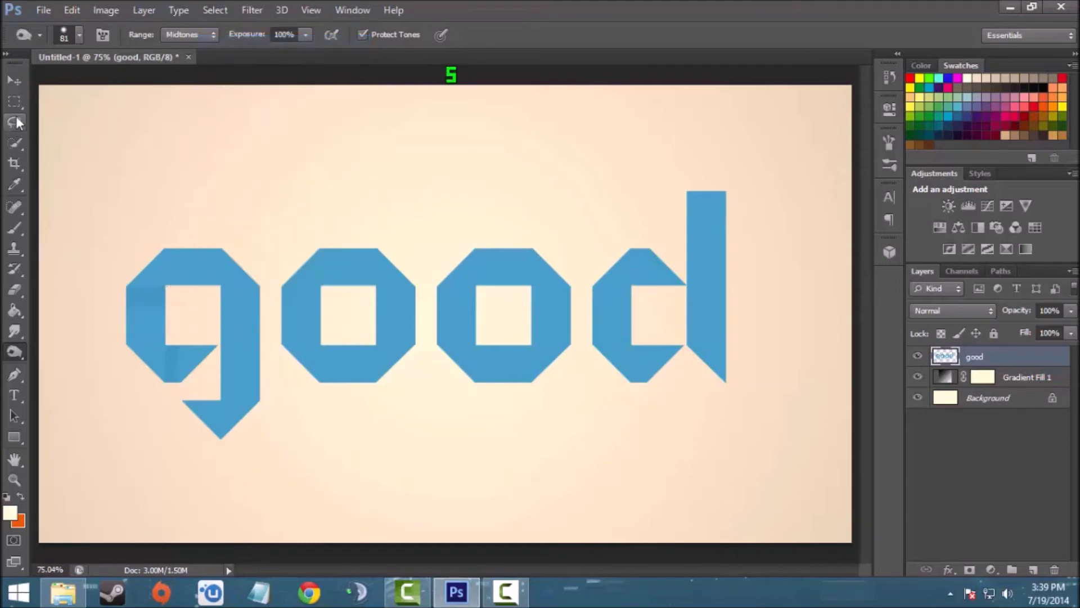
key("m")
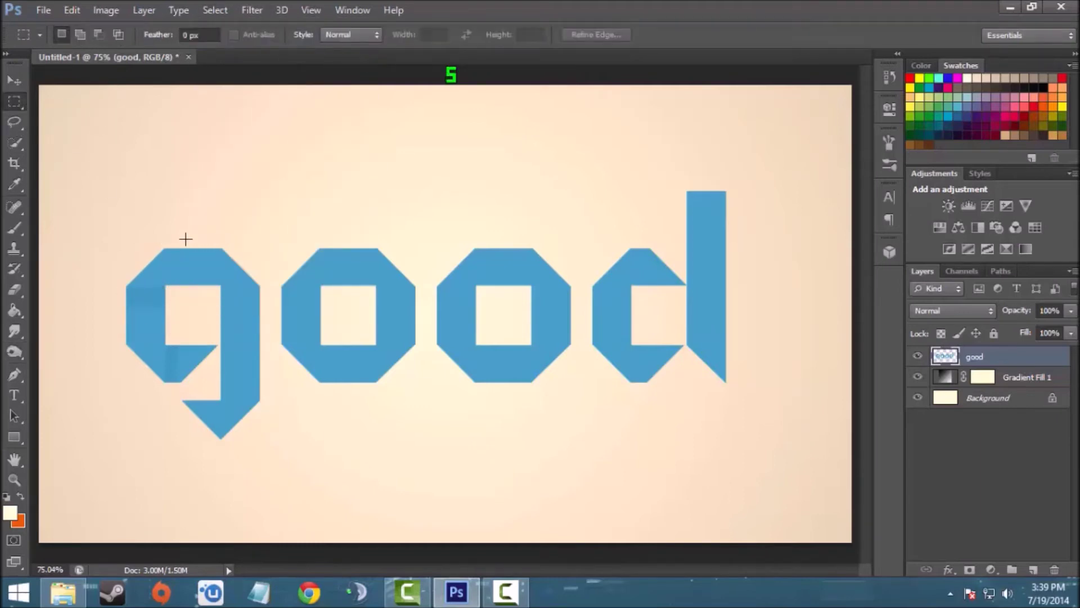
left_click_drag(178, 237, 221, 299)
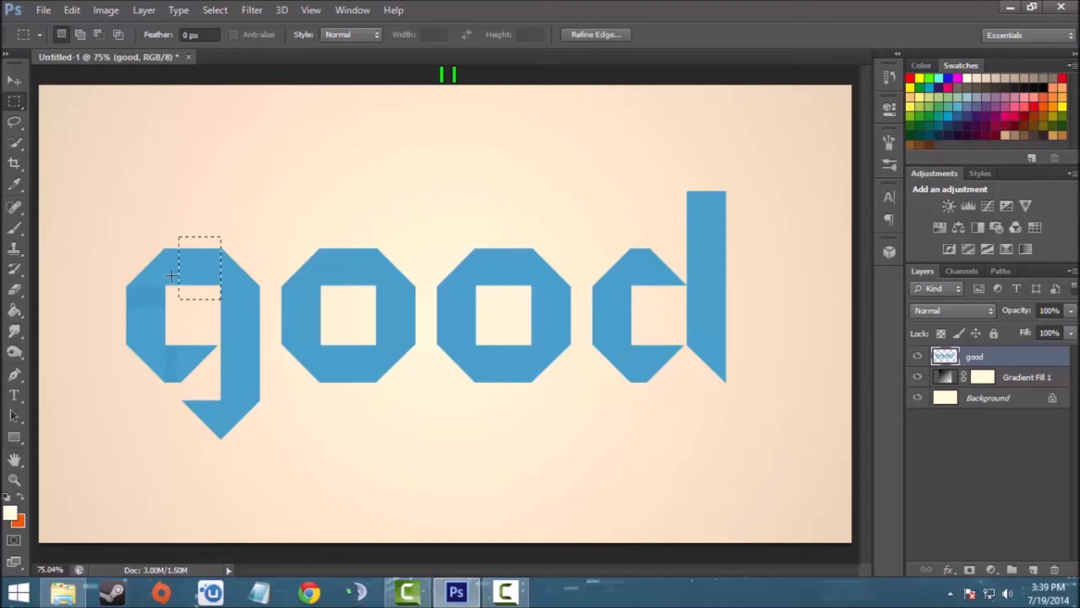
left_click(15, 353)
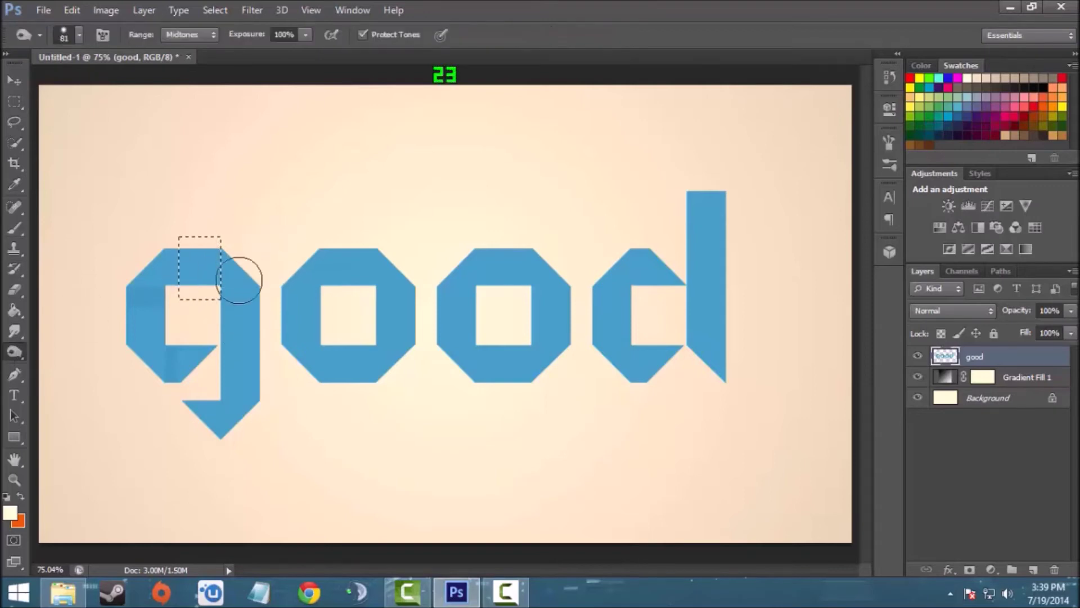
mouse_move(226, 263)
left_mouse_down()
mouse_move(217, 212)
mouse_move(240, 263)
mouse_move(225, 290)
left_mouse_up()
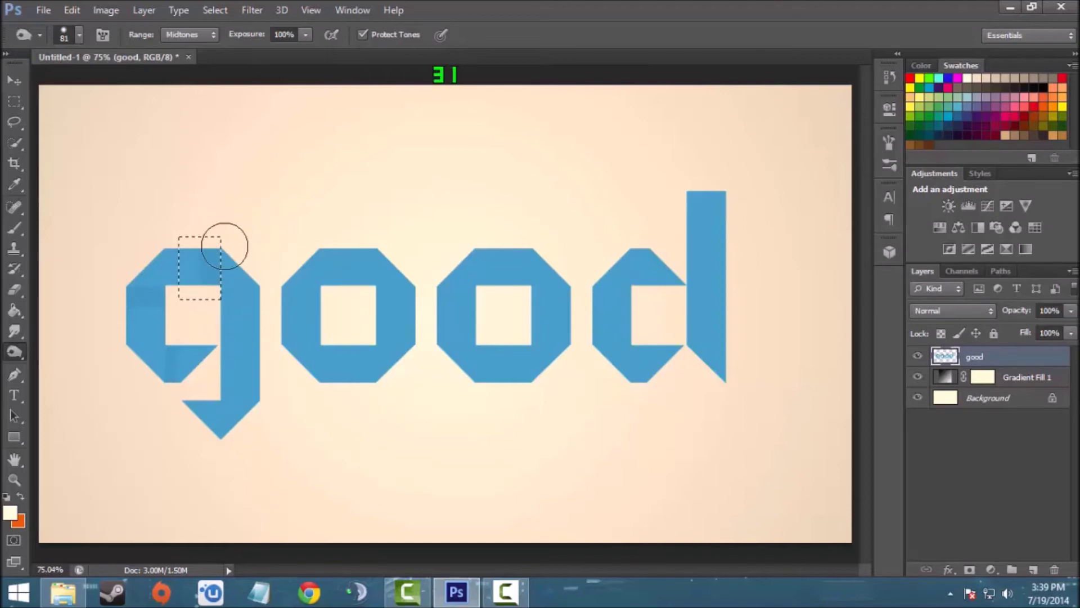
mouse_move(225, 246)
left_mouse_down()
mouse_move(229, 302)
mouse_move(236, 190)
mouse_move(237, 309)
left_mouse_up()
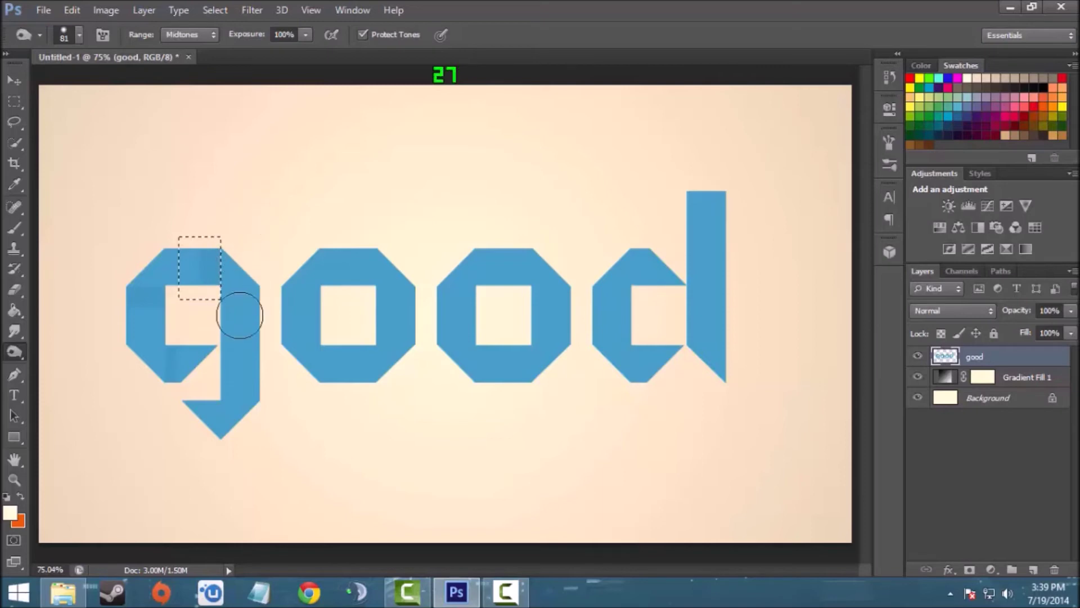
Dodge the lower triangle of the g's descender, then deselect
left_click(207, 11)
left_click(228, 41)
left_click(11, 103)
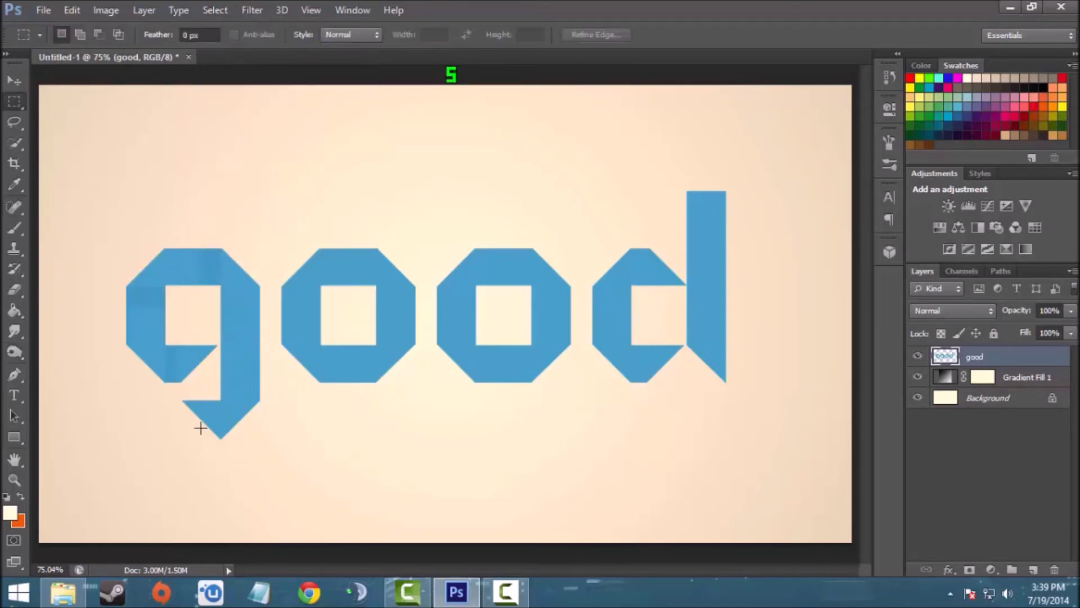
left_click_drag(167, 392, 221, 450)
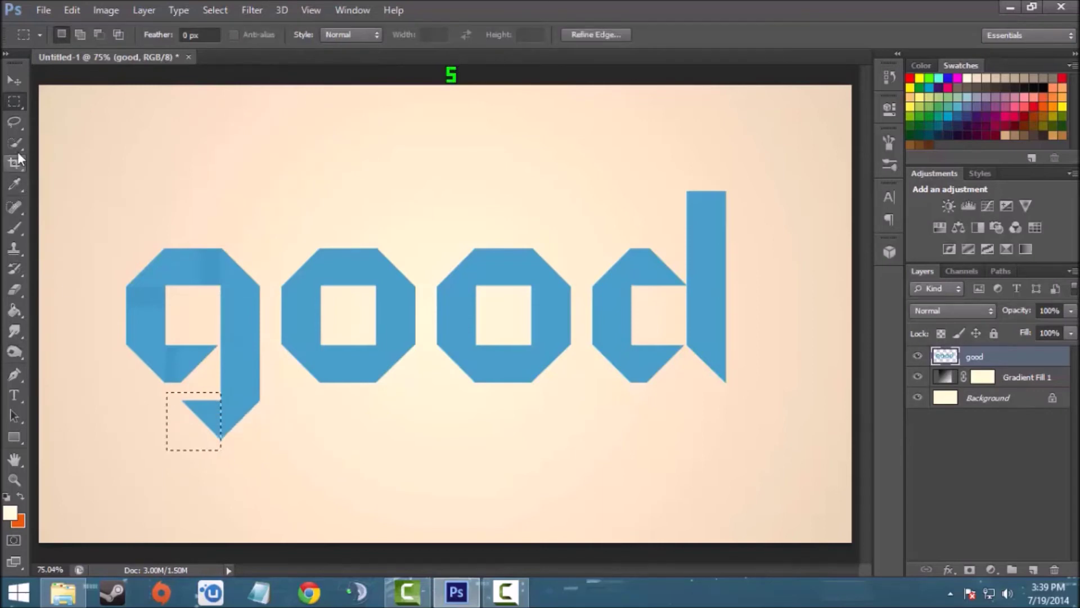
left_click(15, 351)
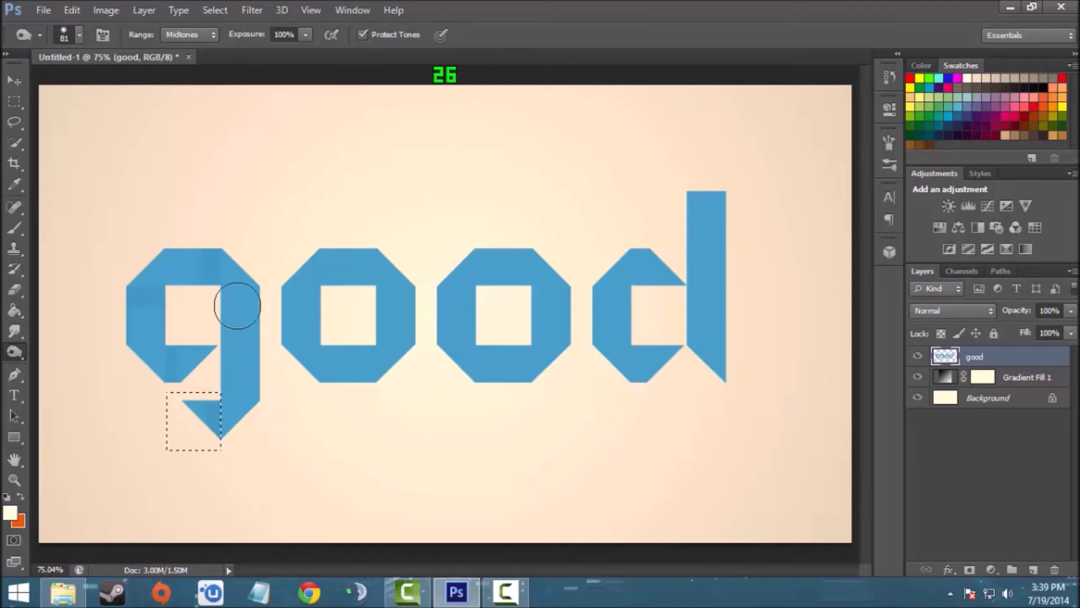
left_click(214, 9)
left_click(228, 42)
left_click(13, 102)
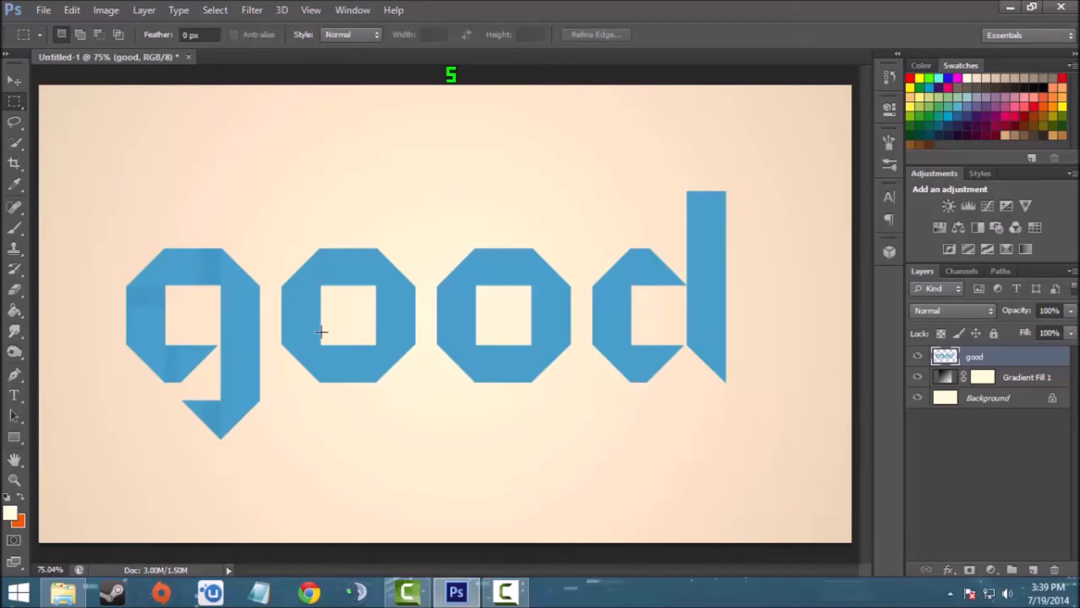
Dodge rectangular patches on the lower part and upper-left of the first o
left_click_drag(321, 335, 376, 404)
left_click(14, 351)
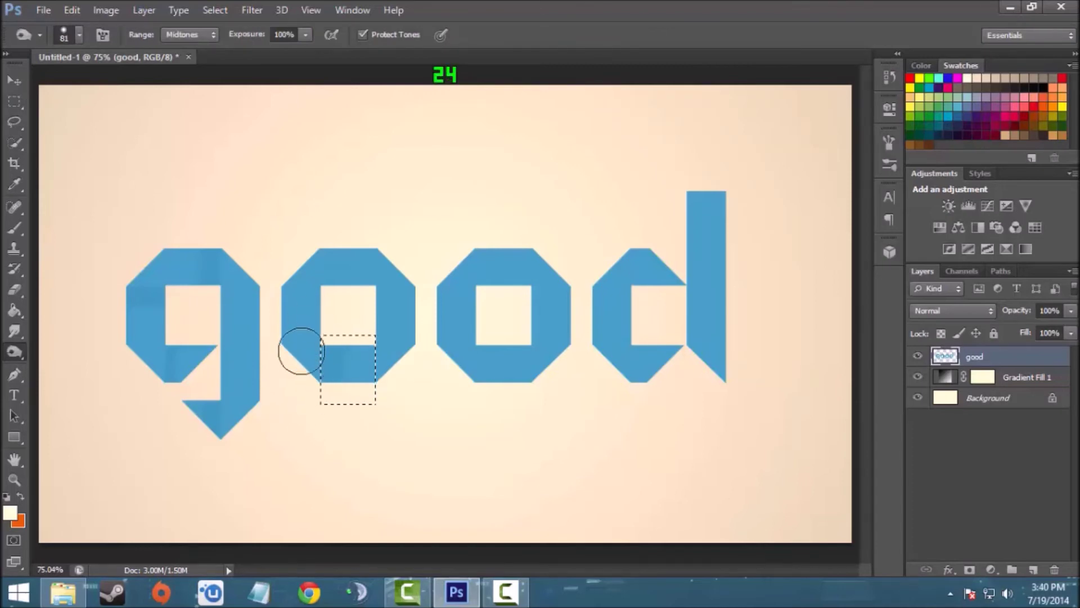
left_click(215, 10)
left_click(230, 43)
key("m")
left_click_drag(275, 287, 335, 328)
key("o")
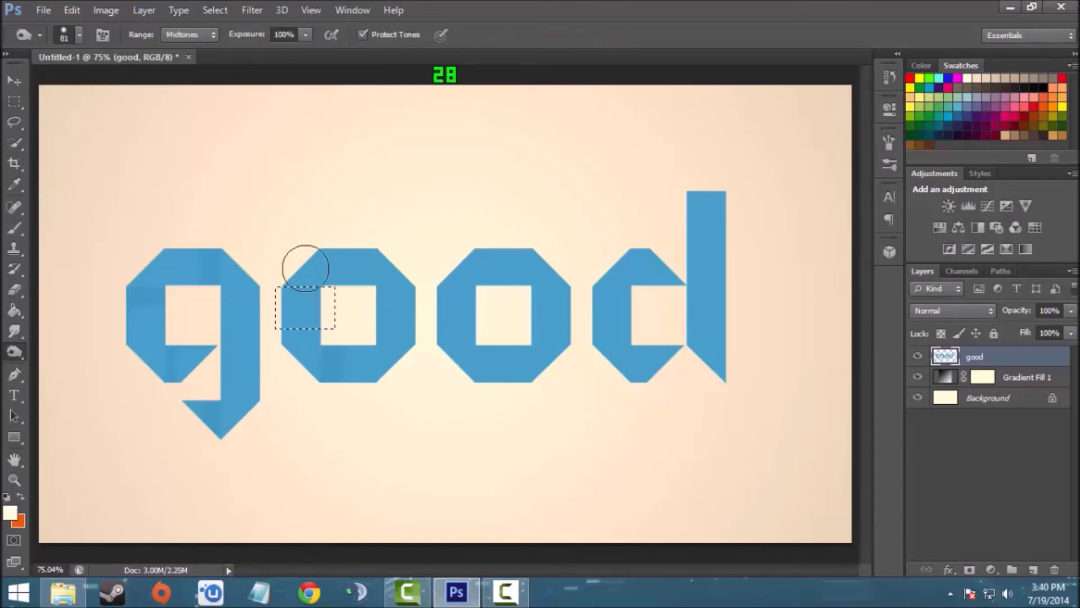
left_click_drag(305, 267, 304, 269)
Dodge patches on the top middle and right side of the first o
left_click(215, 10)
left_click(239, 42)
key("m")
left_click_drag(327, 230, 376, 305)
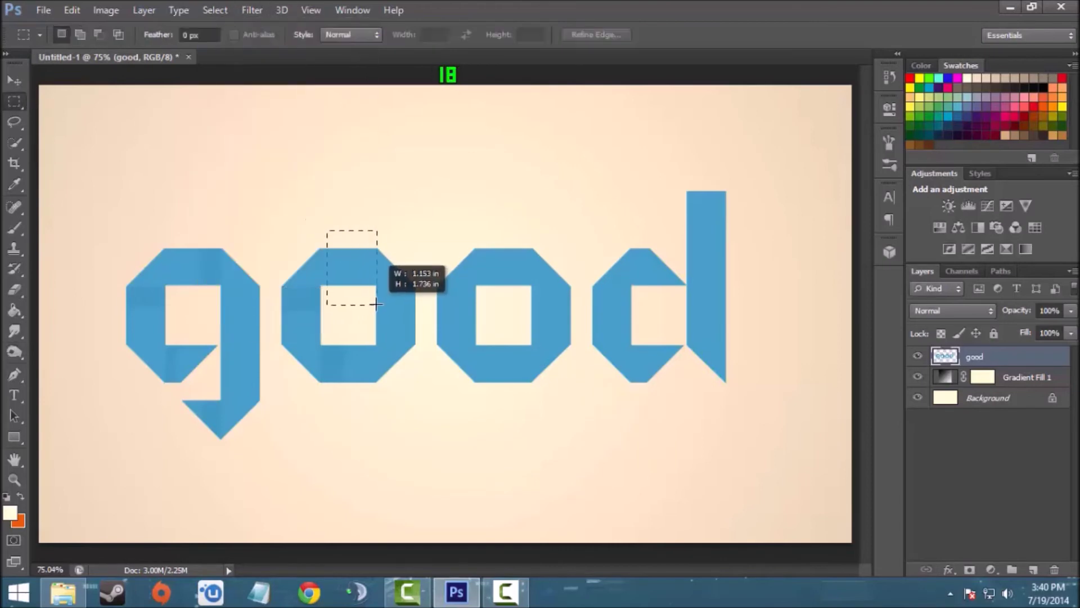
key("o")
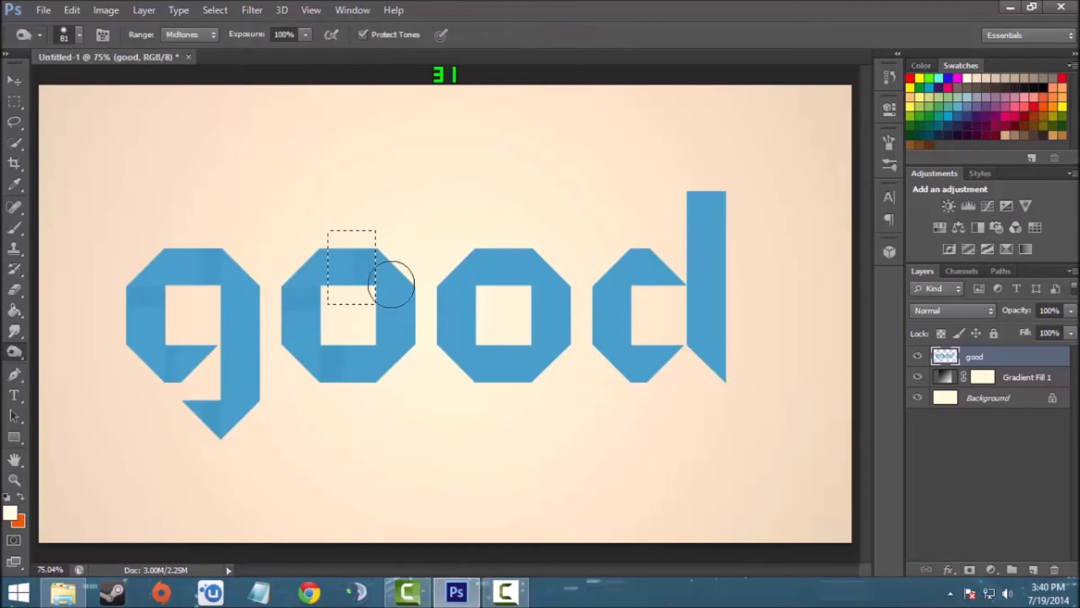
left_click(215, 9)
left_click(239, 41)
key("m")
left_click_drag(360, 305, 420, 346)
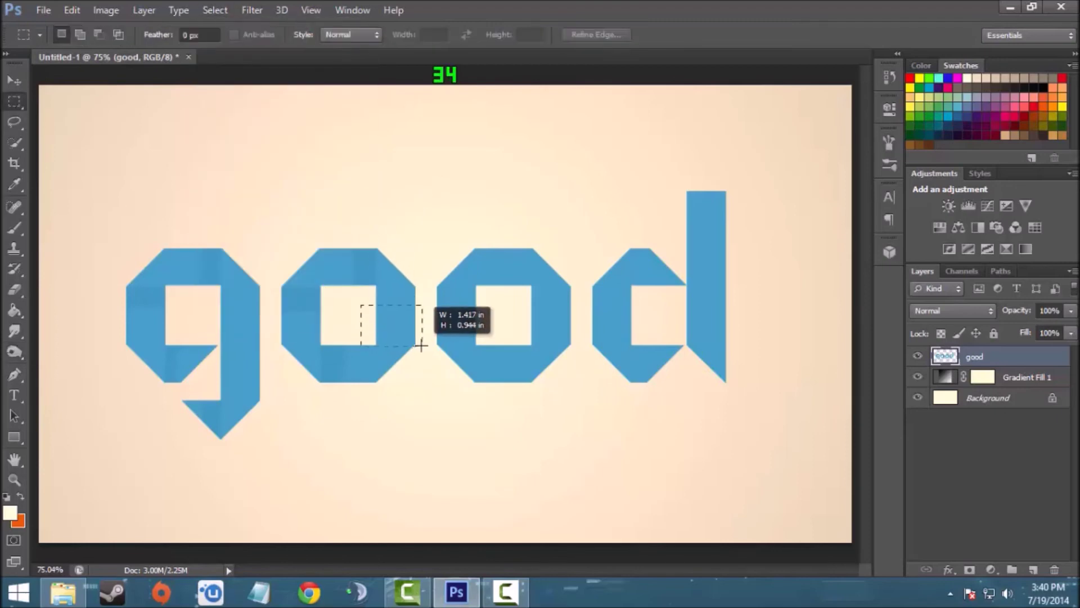
key("o")
left_click_drag(291, 345, 393, 367)
key("ctrl+d")
Dodge a rectangular patch on the lower half of the second o
left_click(14, 101)
mouse_move(476, 330)
left_mouse_down()
mouse_move(509, 361)
mouse_move(529, 409)
left_mouse_up()
key("o")
left_click_drag(459, 410, 458, 373)
key("ctrl+d")
Dodge rectangular patches on the left-middle and top of the second o
key("m")
left_click_drag(434, 286, 503, 334)
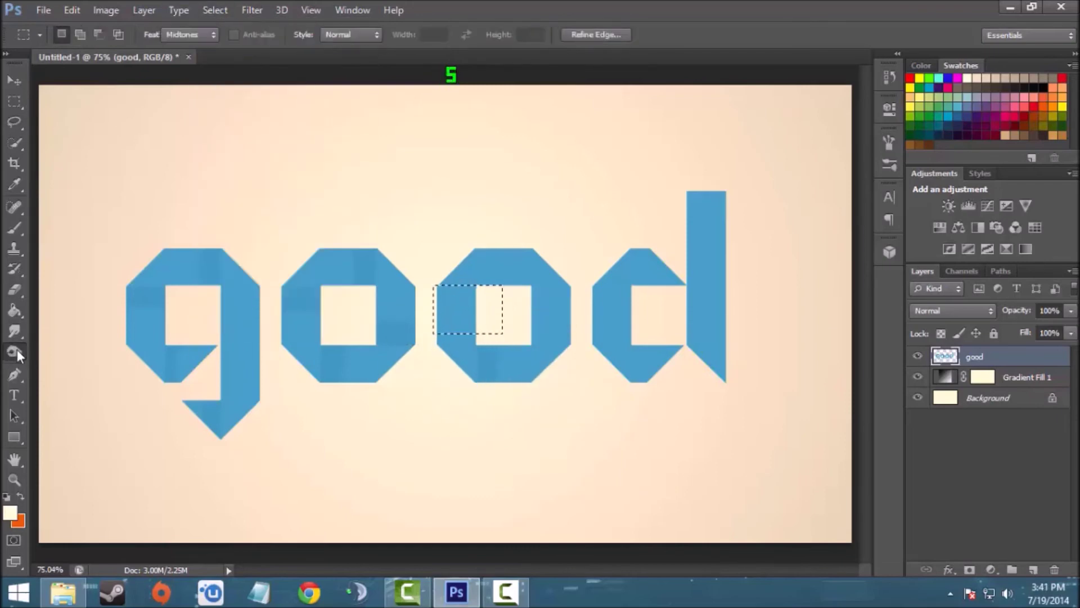
left_click(16, 351)
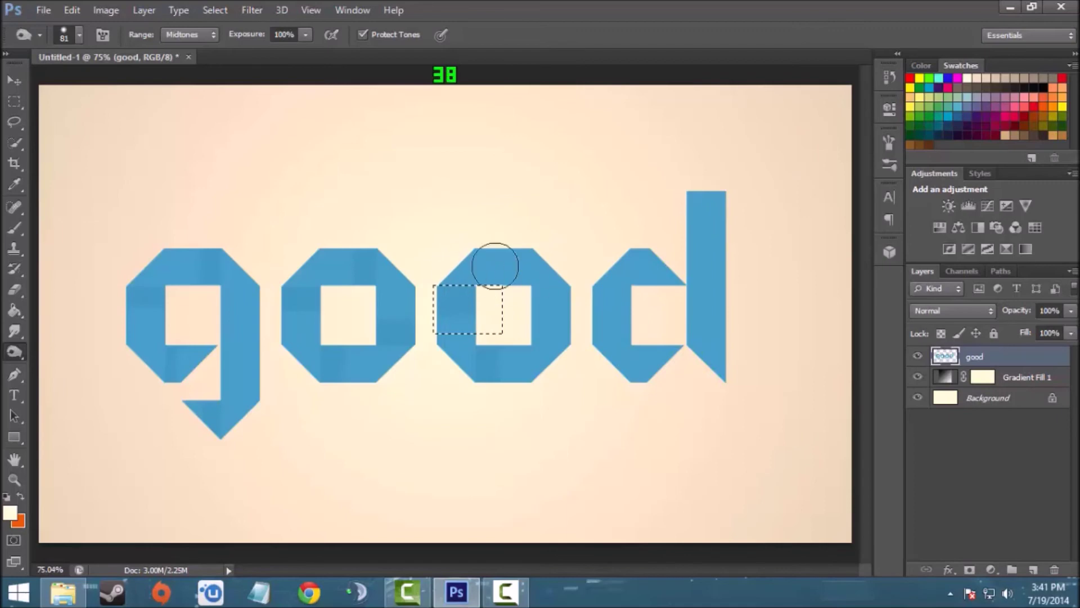
left_click(215, 9)
left_click(236, 41)
key("m")
left_click_drag(477, 232, 534, 308)
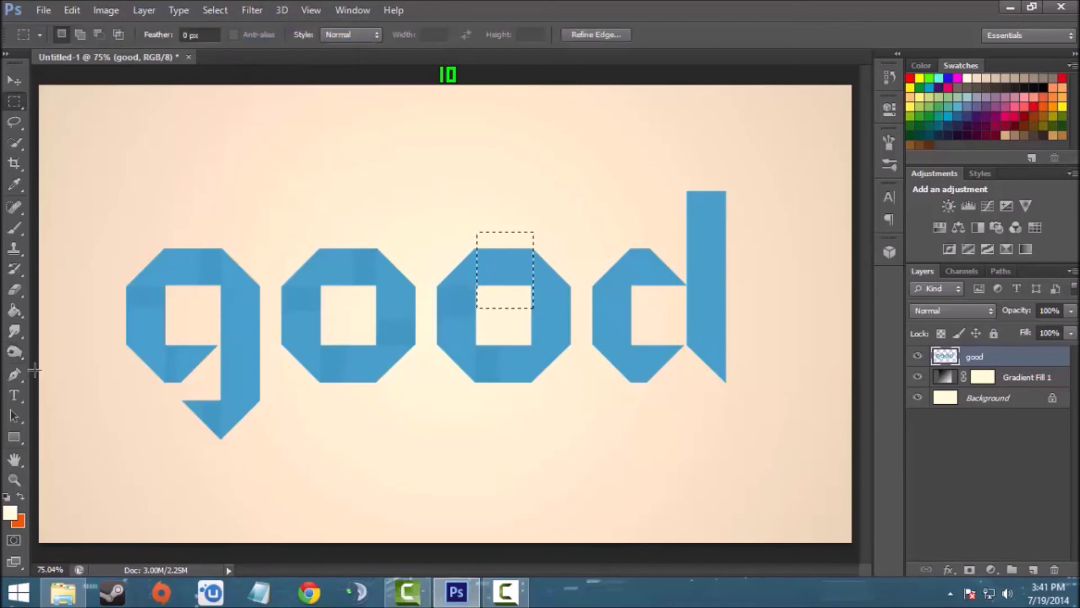
left_click(14, 351)
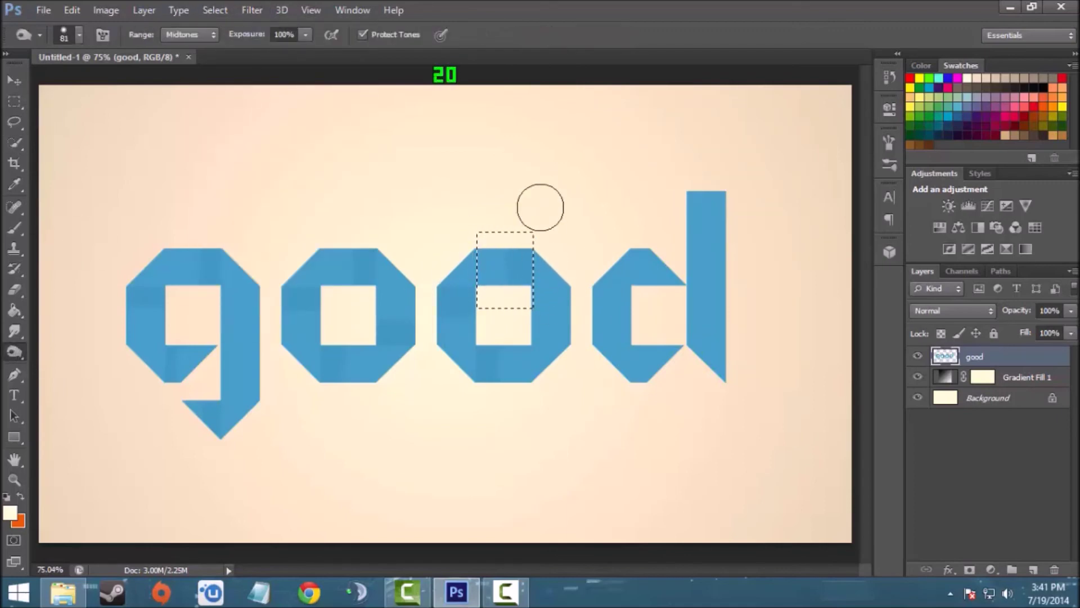
Dodge the second o's right side, then marquee the lower part of the d
left_click(215, 9)
left_click(222, 39)
key("m")
left_click_drag(518, 300, 578, 344)
left_click(14, 352)
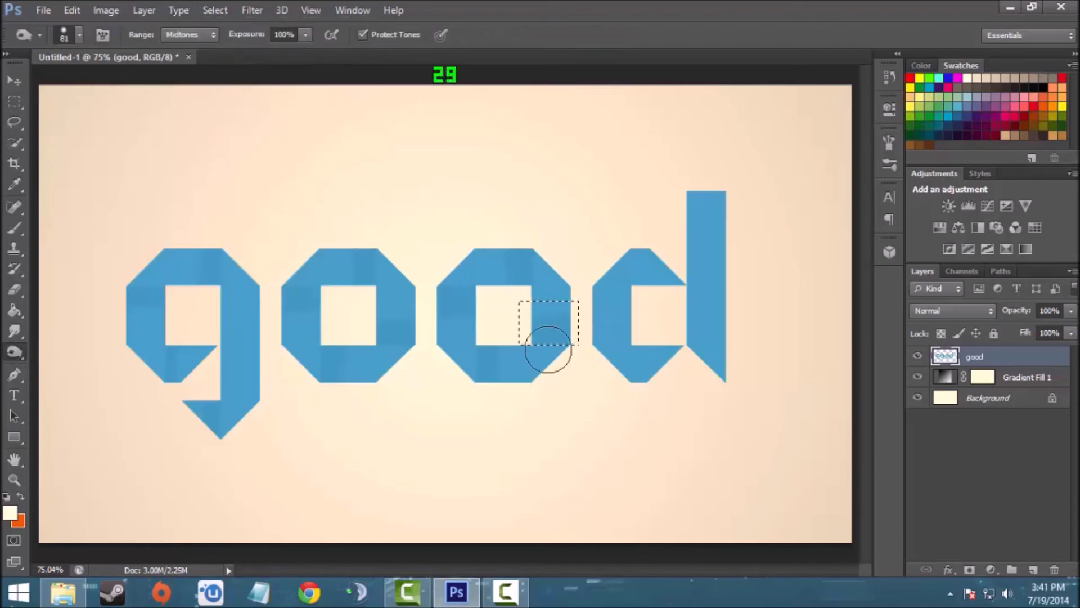
left_click_drag(549, 349, 530, 364)
key("ctrl+d")
key("m")
left_click_drag(630, 332, 681, 400)
Dodge rectangular patches on the lower and upper parts of the d's bowl, then deselect
left_click(685, 409)
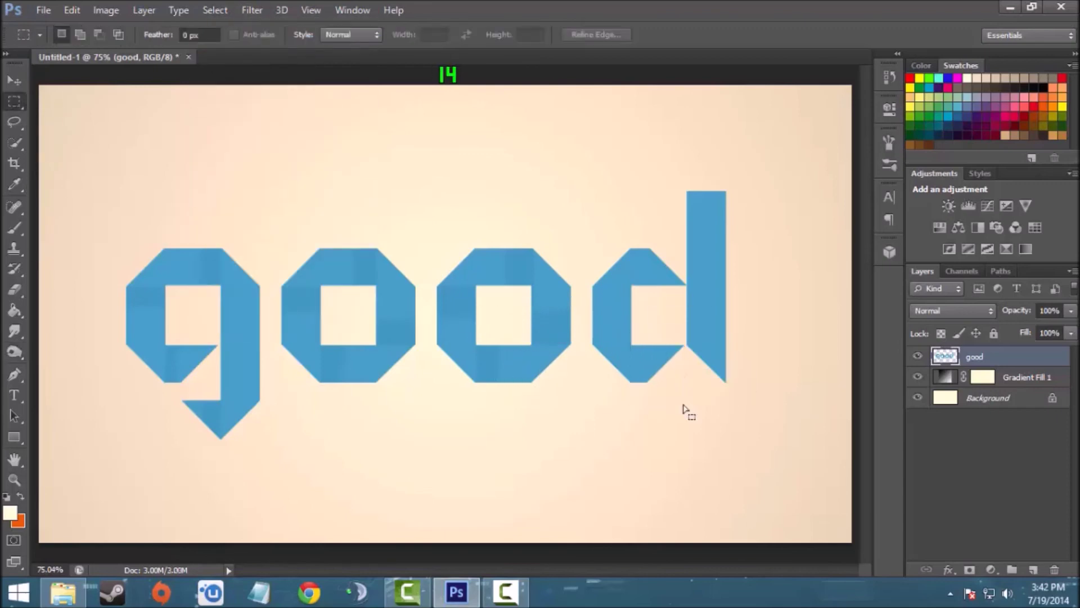
key("ctrl+shift+d")
key("o")
left_click(215, 10)
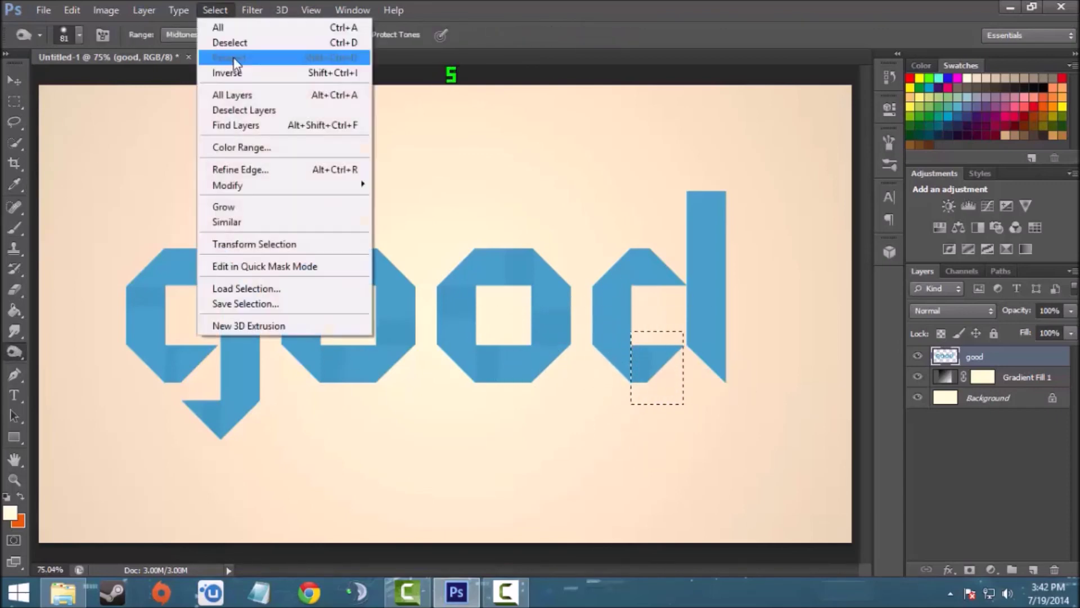
key("Escape")
key("m")
left_click_drag(629, 234, 678, 319)
key("o")
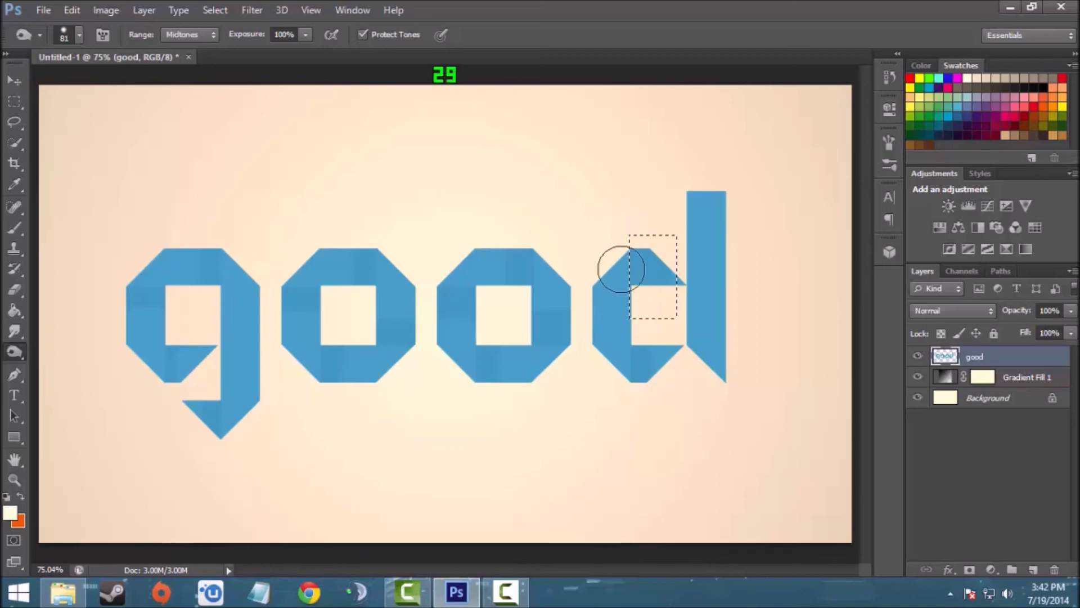
left_click(227, 41)
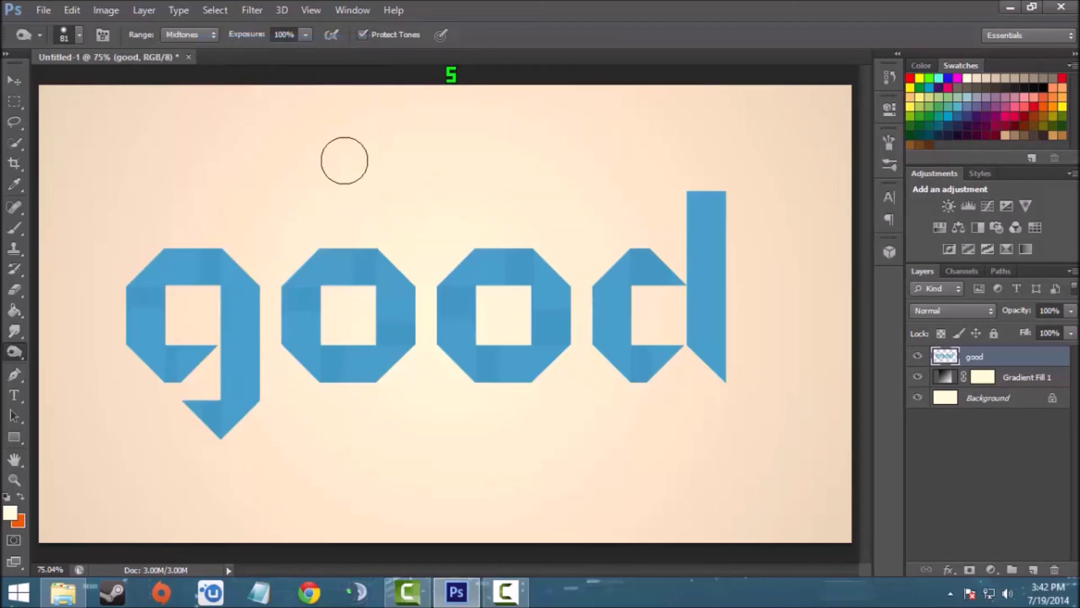
Select the Move tool so transform handles surround the 'good' text
left_click(11, 82)
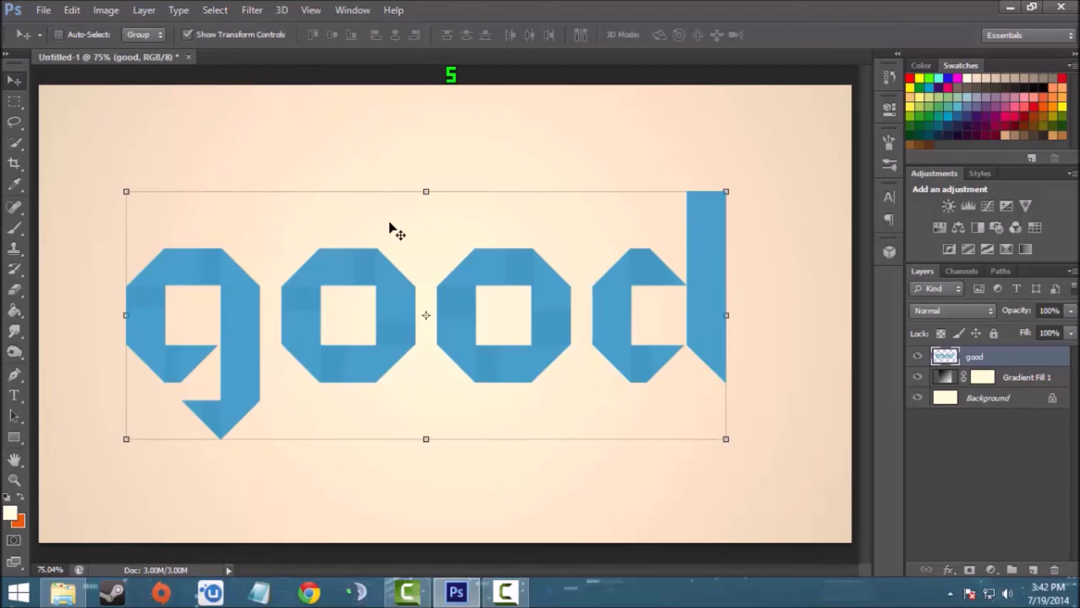